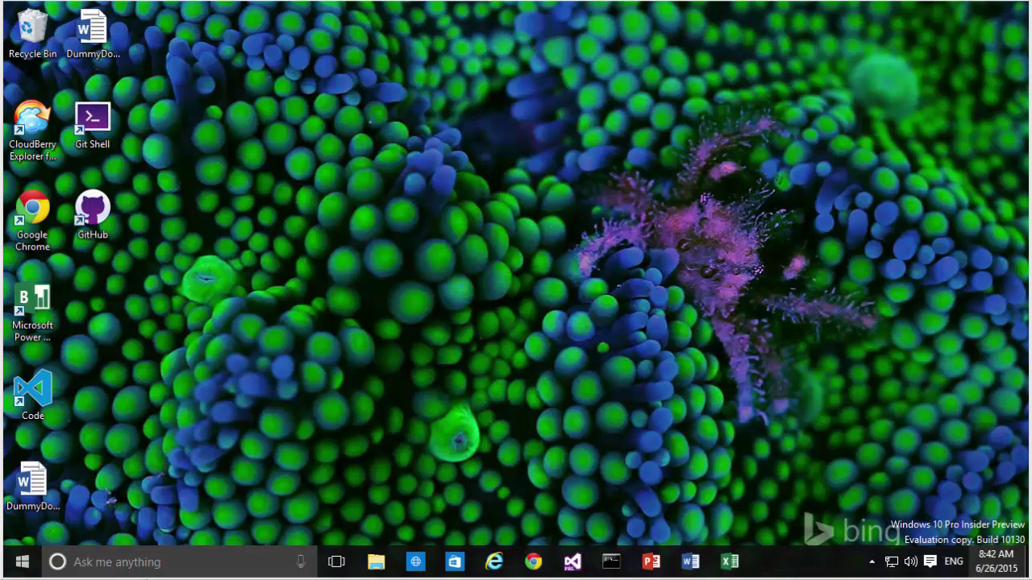
- Open the OneDrive Documents library in the browser, then the synced OneDrive for Business folder locally
click(502, 562)
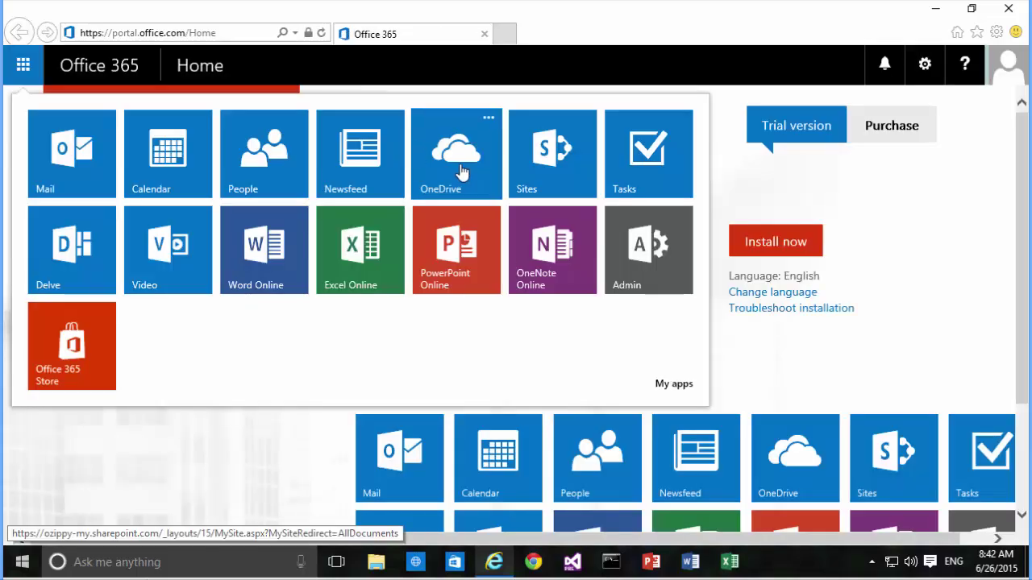
click(462, 172)
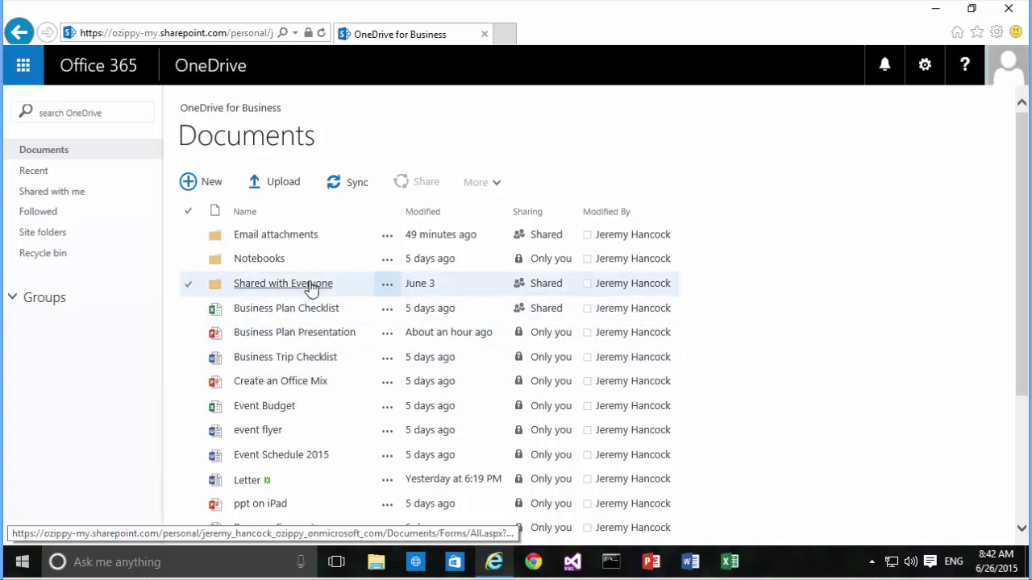
click(874, 558)
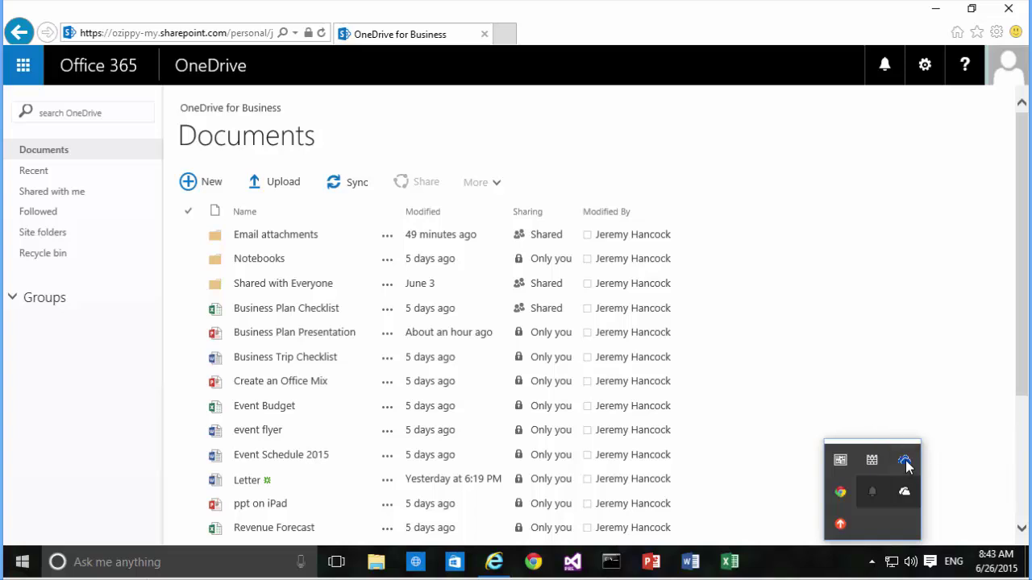
click(904, 461)
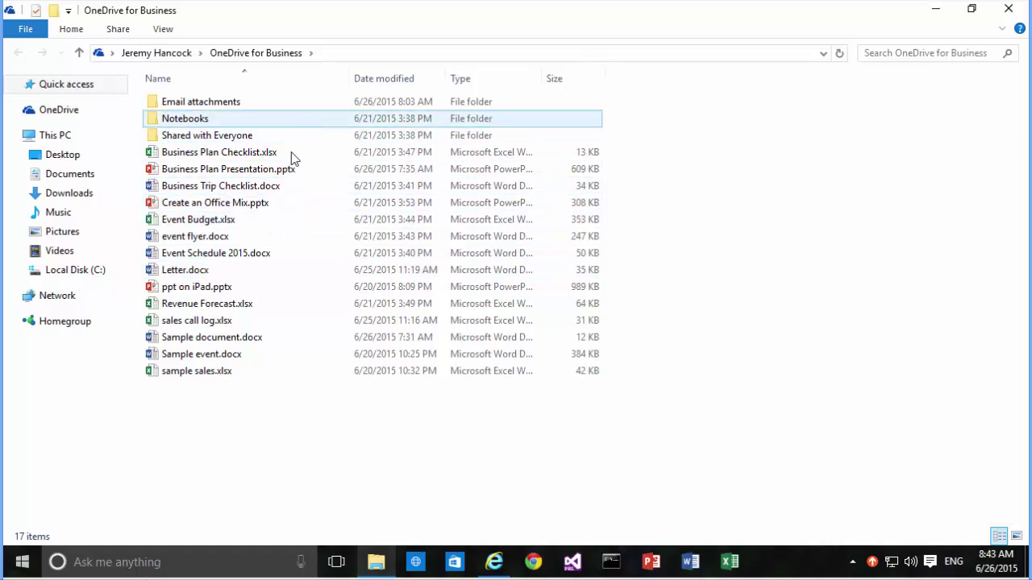
- Check file details in the synced OneDrive for Business folder in File Explorer
mouse_move(283, 187)
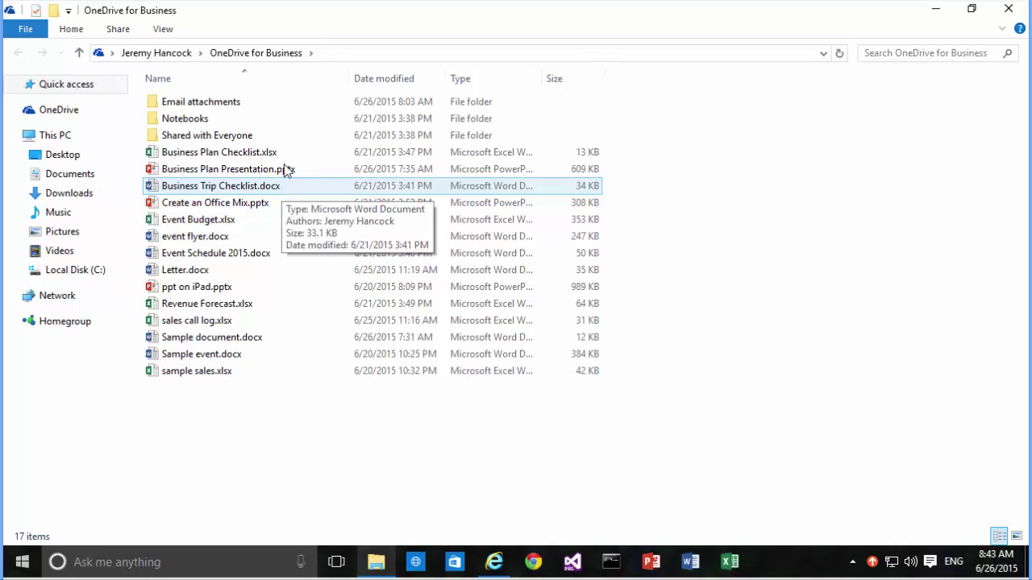
mouse_move(239, 262)
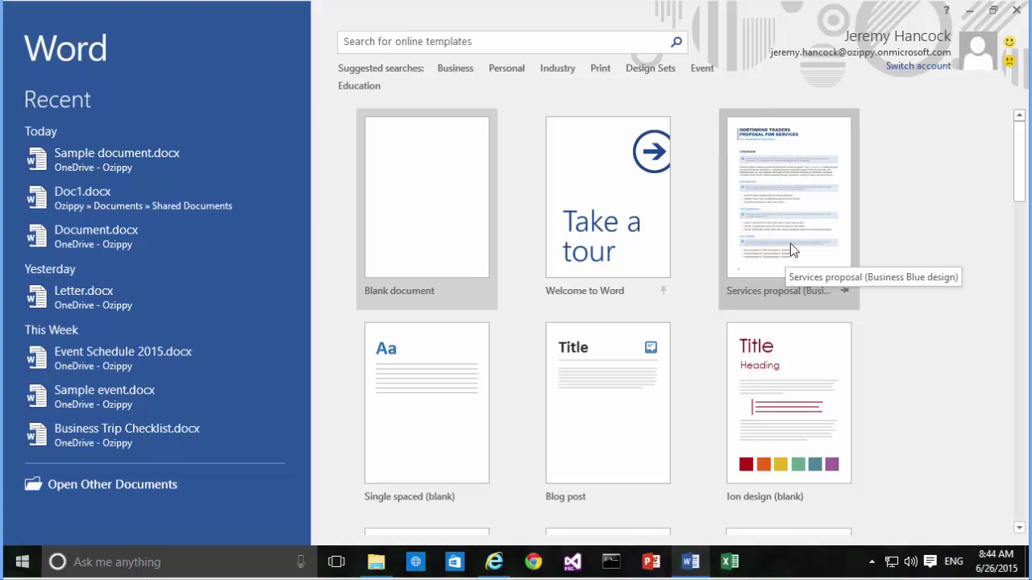
- Create a new document from the Services proposal (Business Blue design) template
click(790, 242)
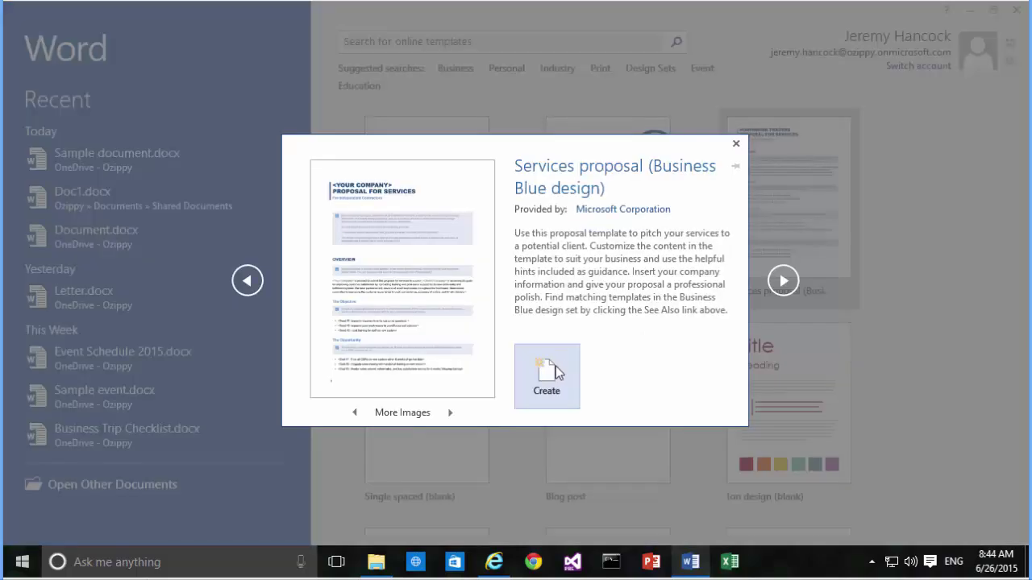
click(547, 373)
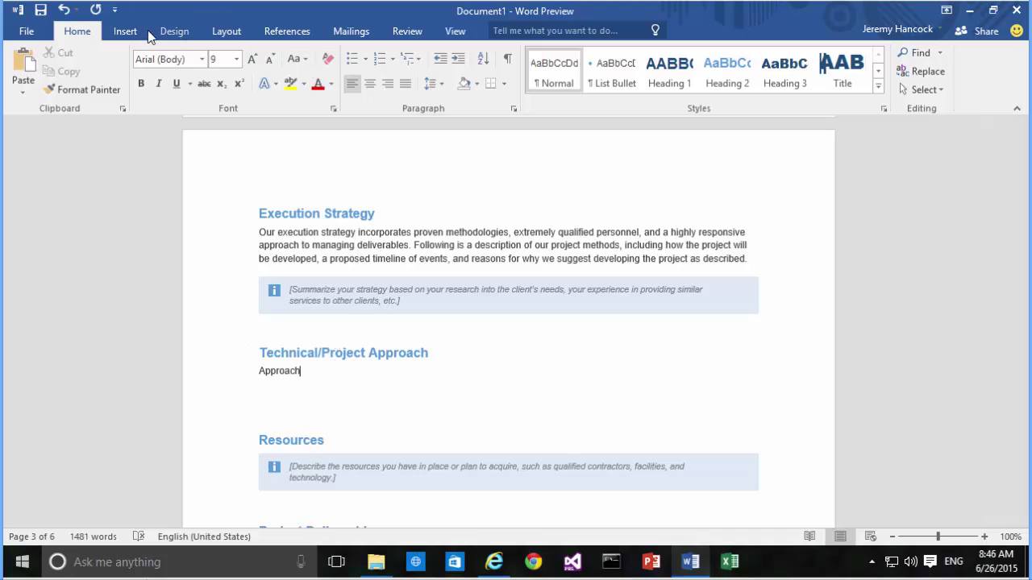
click(122, 32)
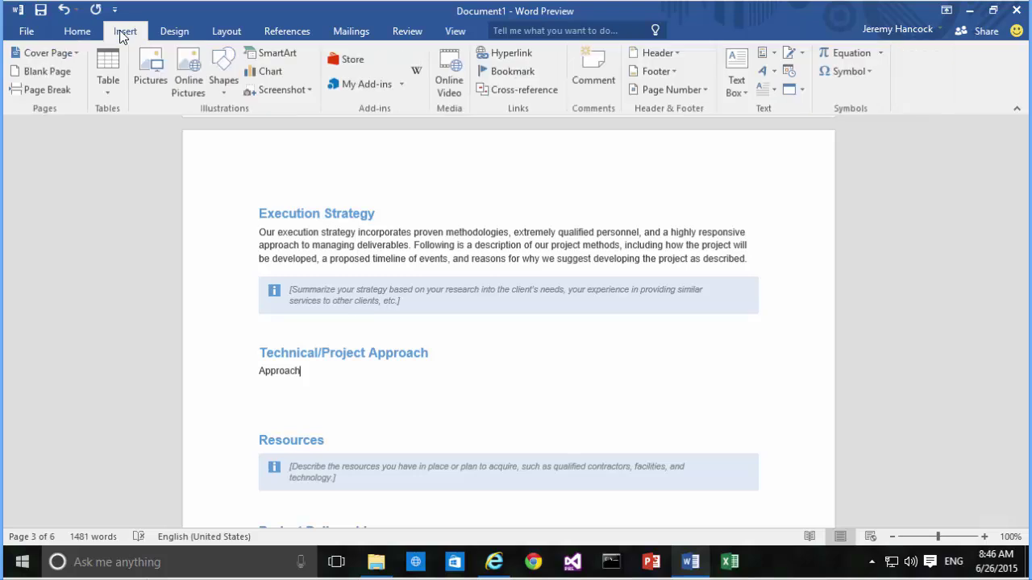
- Add the Wikipedia add-in to the document from My Add-ins
click(360, 87)
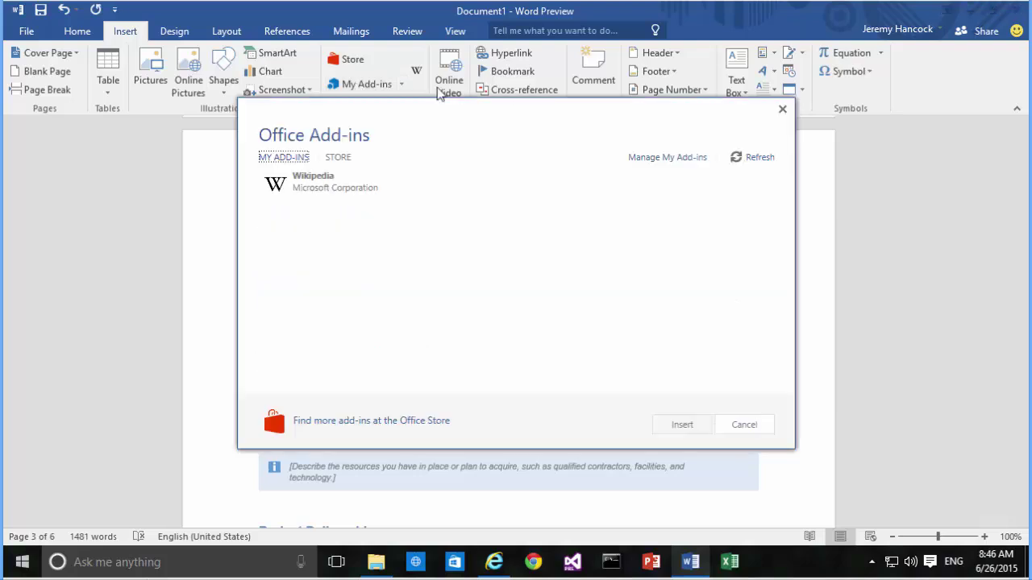
click(338, 192)
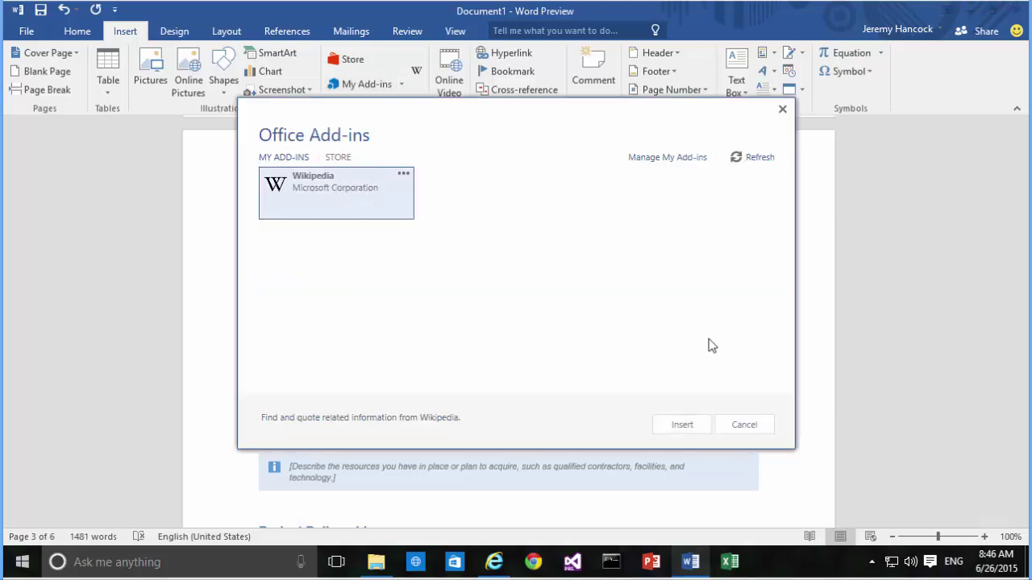
click(706, 427)
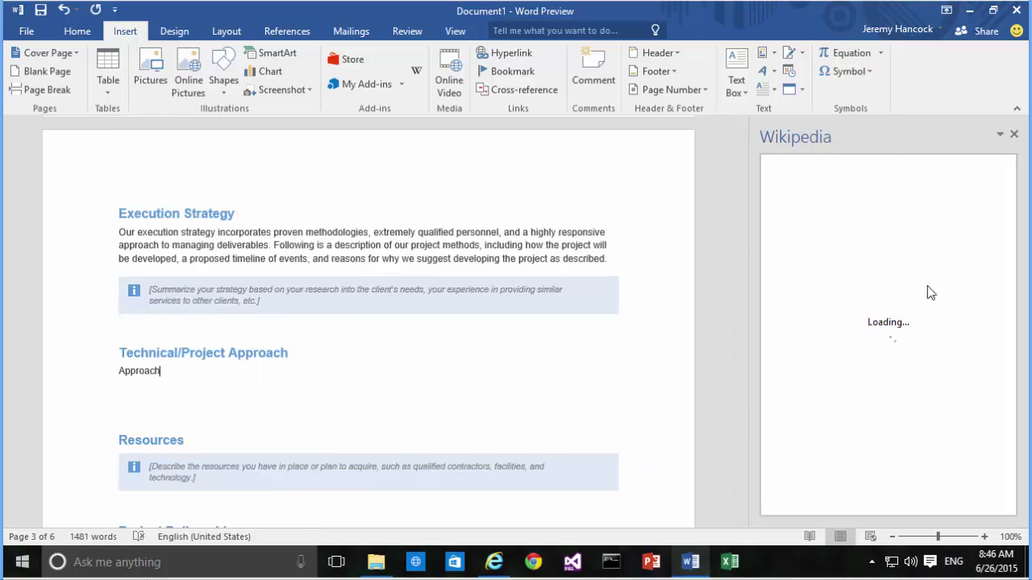
- Replace 'Approach' with the opening text of Wikipedia's Scientific method article
double_click(136, 371)
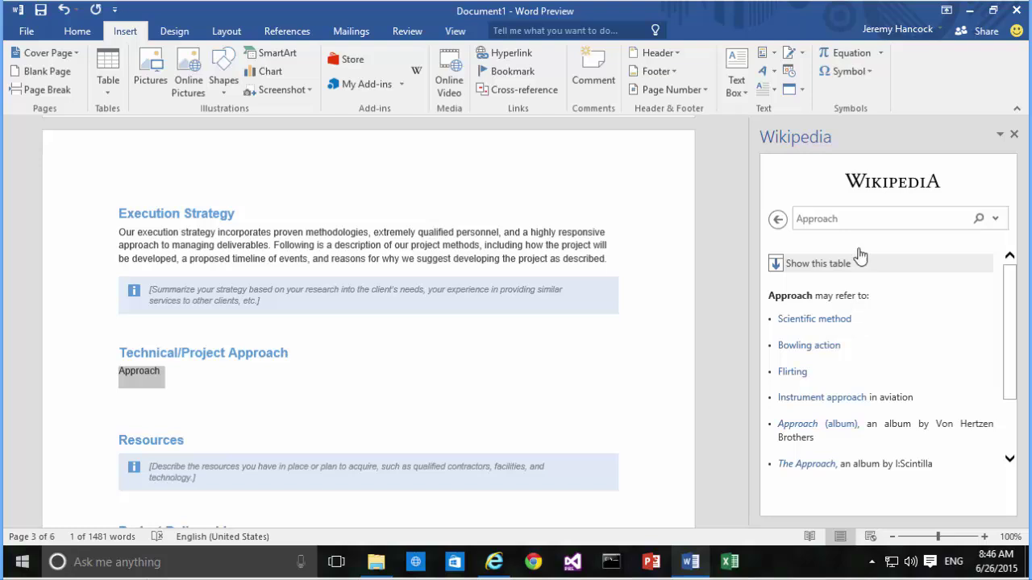
click(820, 322)
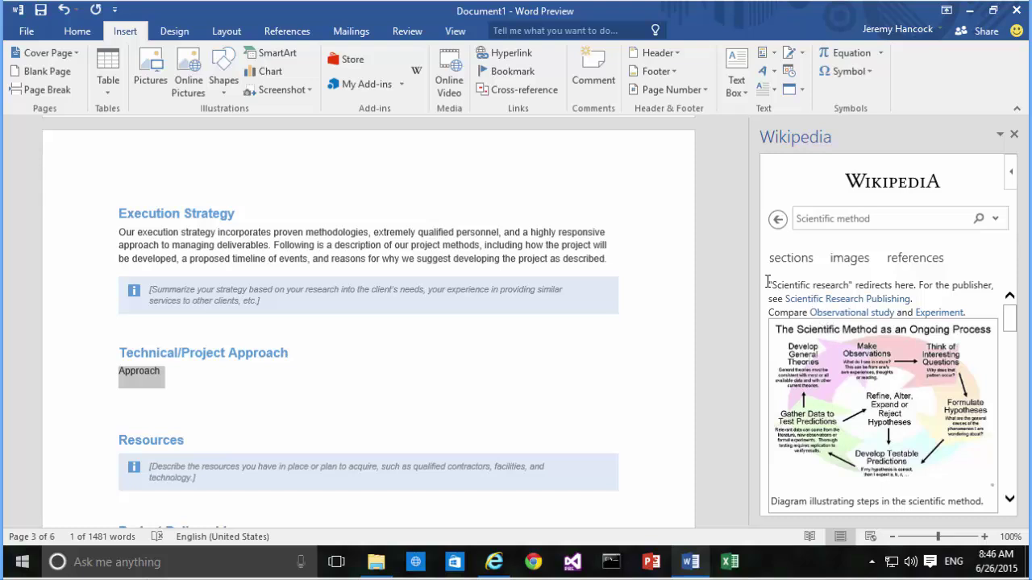
drag(770, 286, 930, 488)
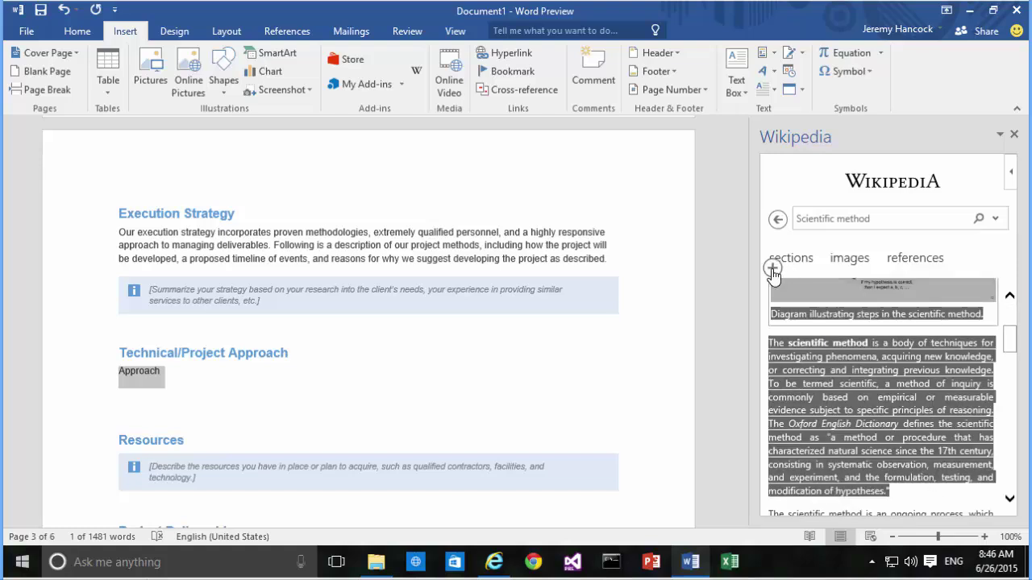
click(773, 271)
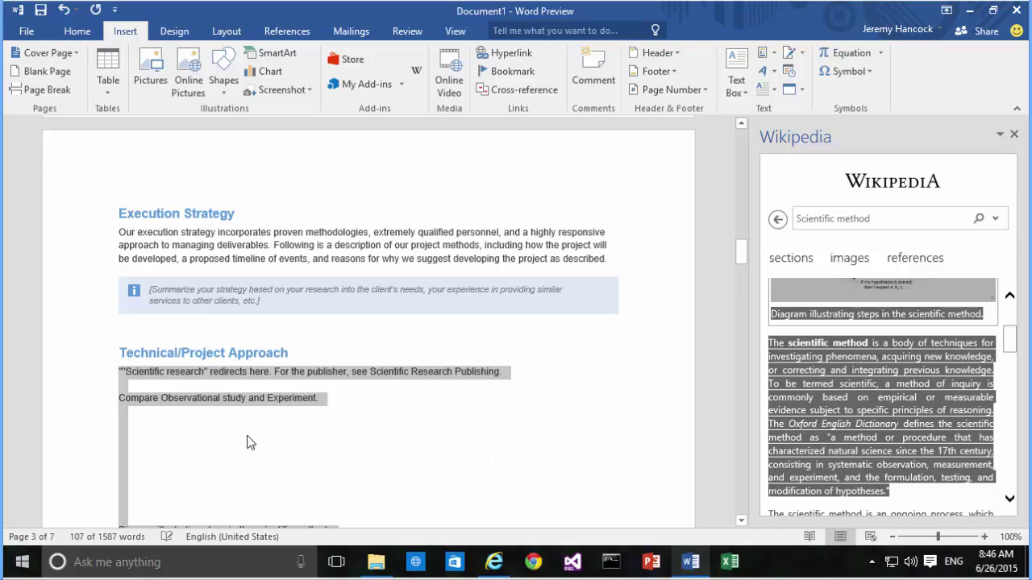
- Insert the 'Scientific Method as an Ongoing Process' diagram on the empty line, then close the Wikipedia pane
scroll(189, 436, down, 7)
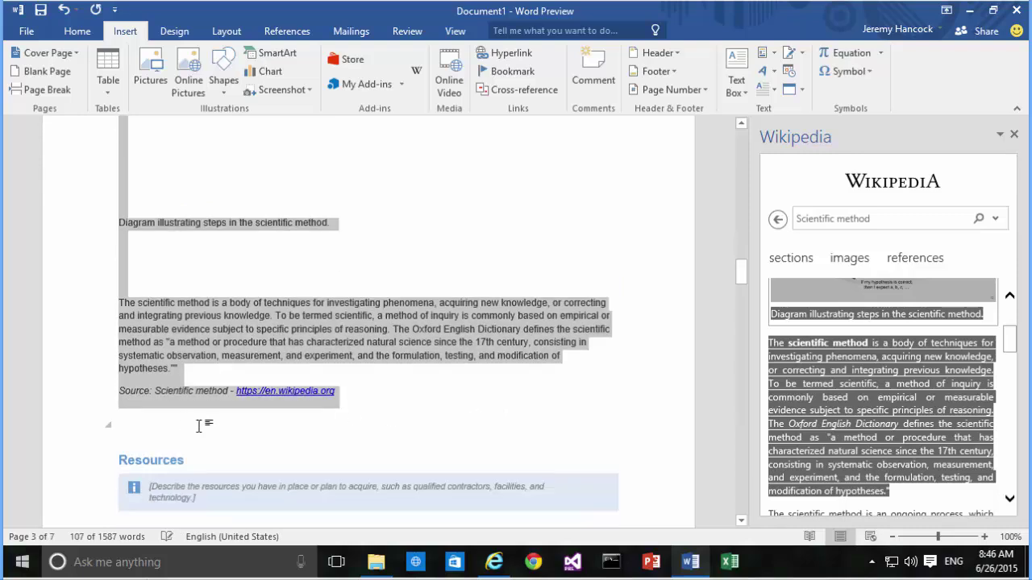
scroll(300, 394, up, 4)
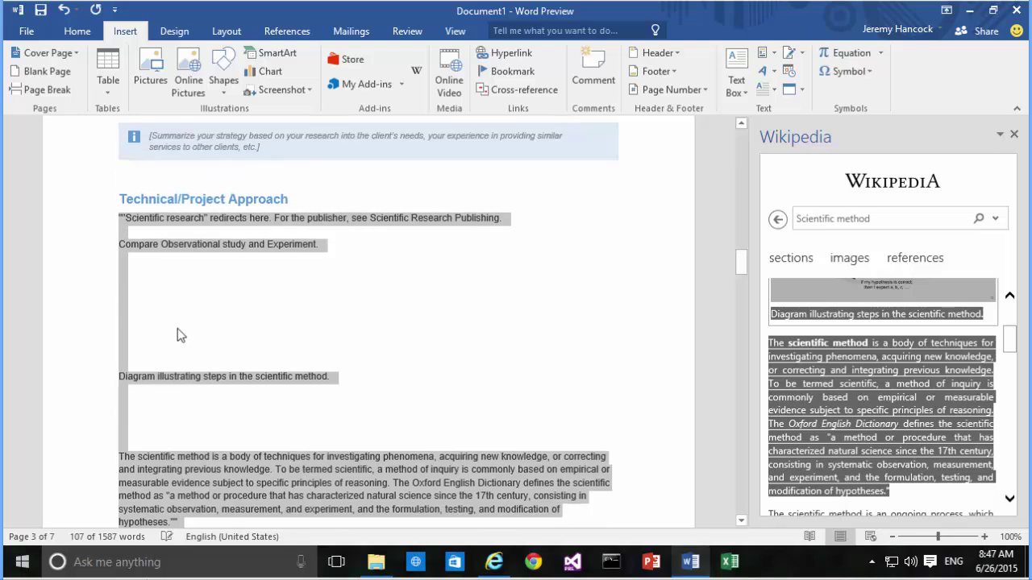
click(153, 270)
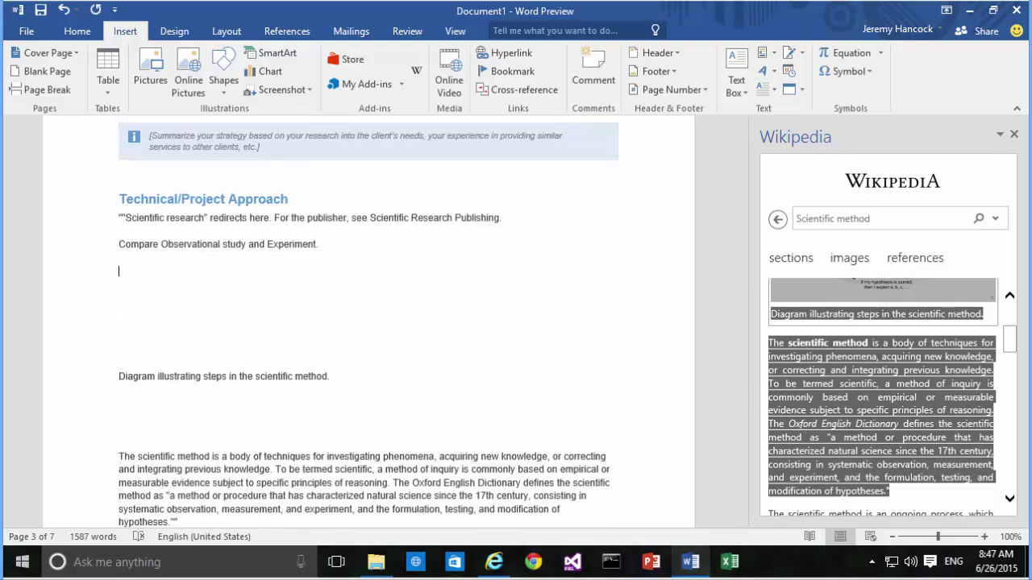
click(1009, 297)
click(1009, 296)
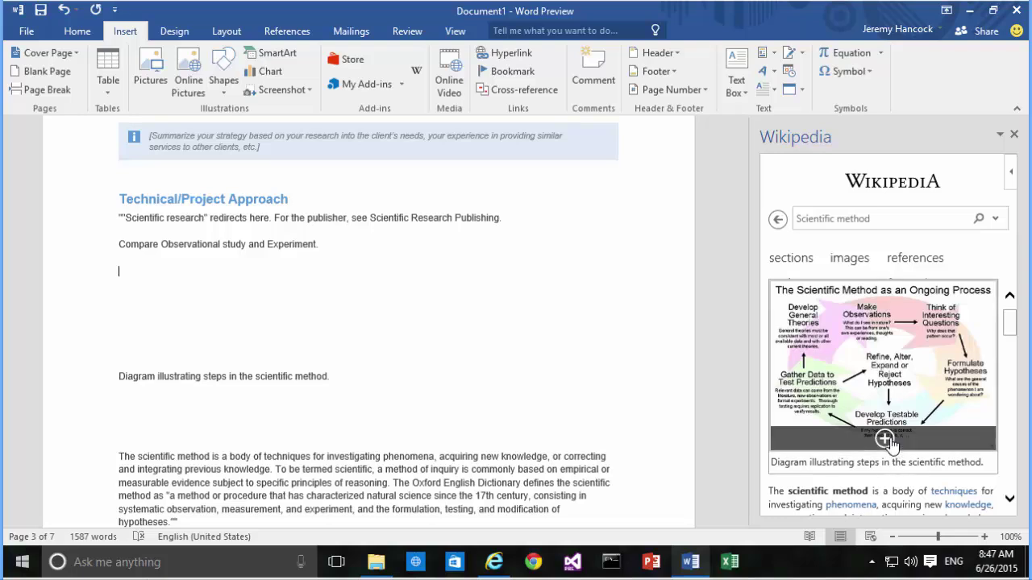
click(889, 442)
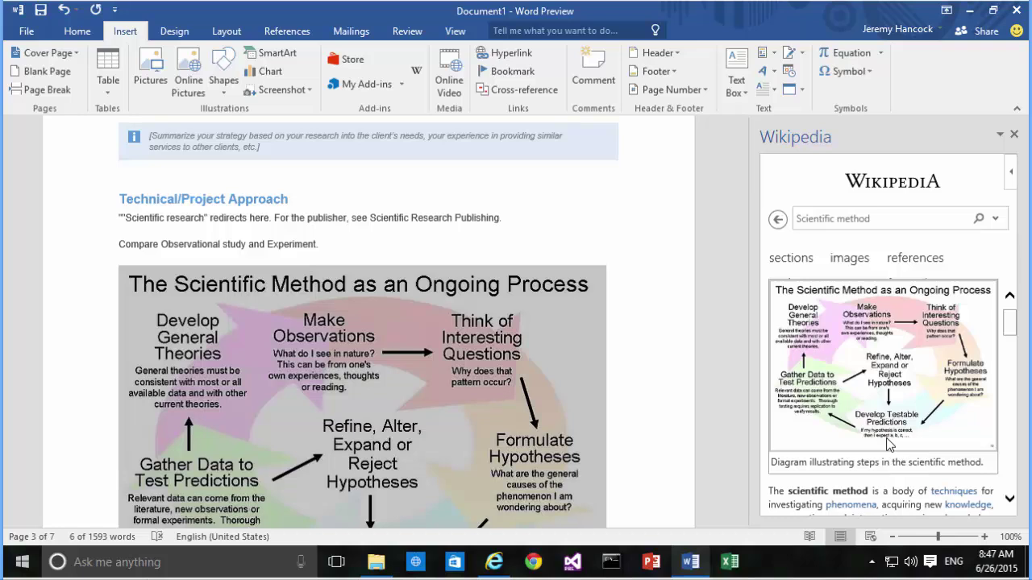
click(1013, 134)
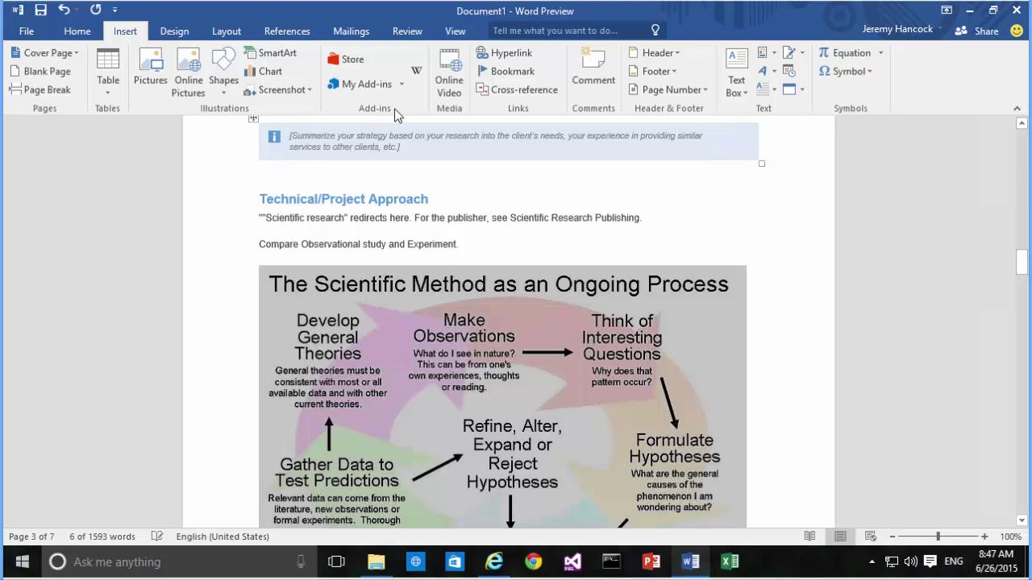
- Save the proposal to OneDrive as 'Proposal Document for aCompany' and minimise Word
click(26, 34)
click(36, 185)
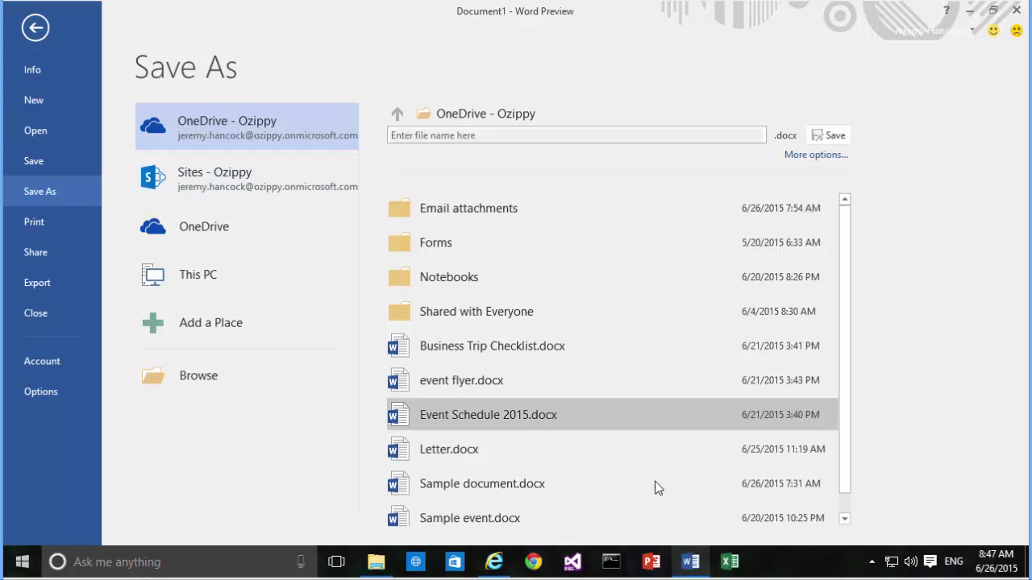
scroll(692, 458, down, 1)
scroll(693, 458, up, 1)
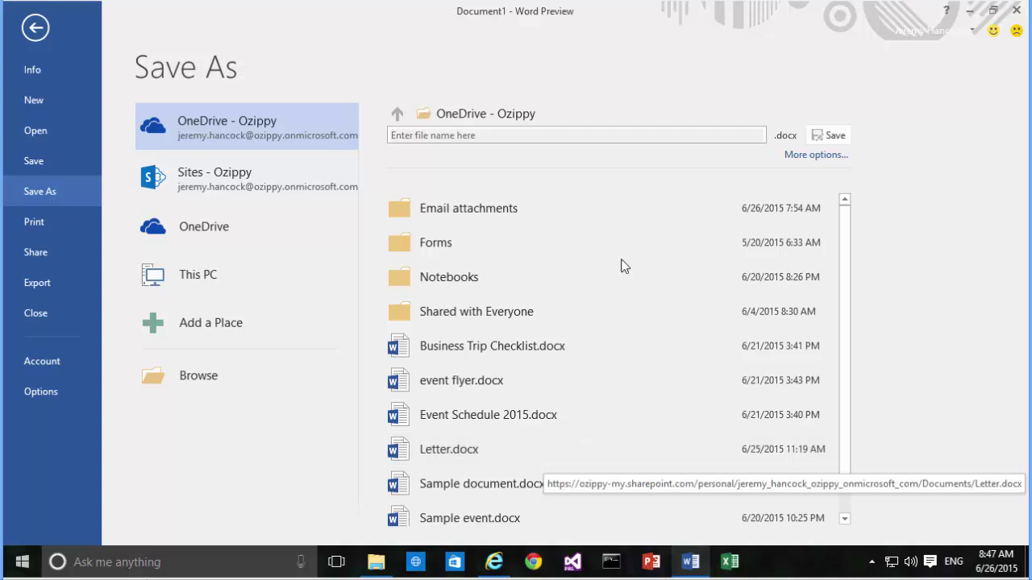
click(465, 135)
text(Proposal Document for aCompany)
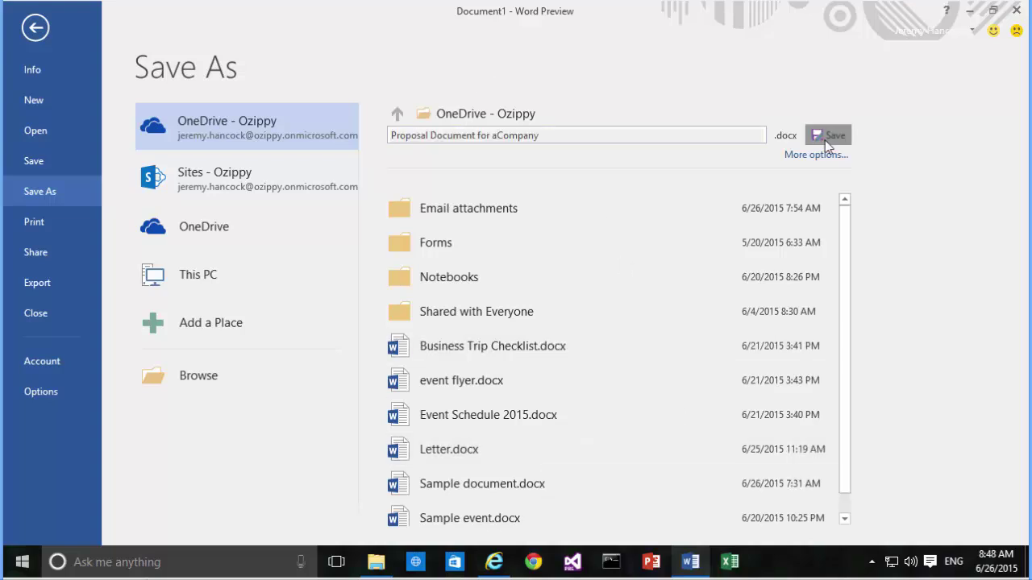
click(822, 138)
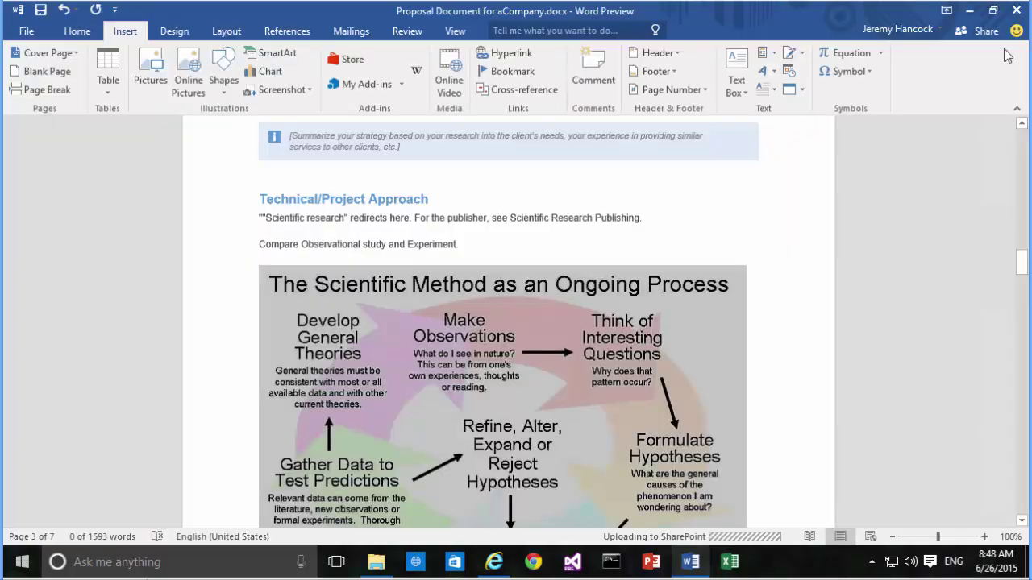
click(1017, 17)
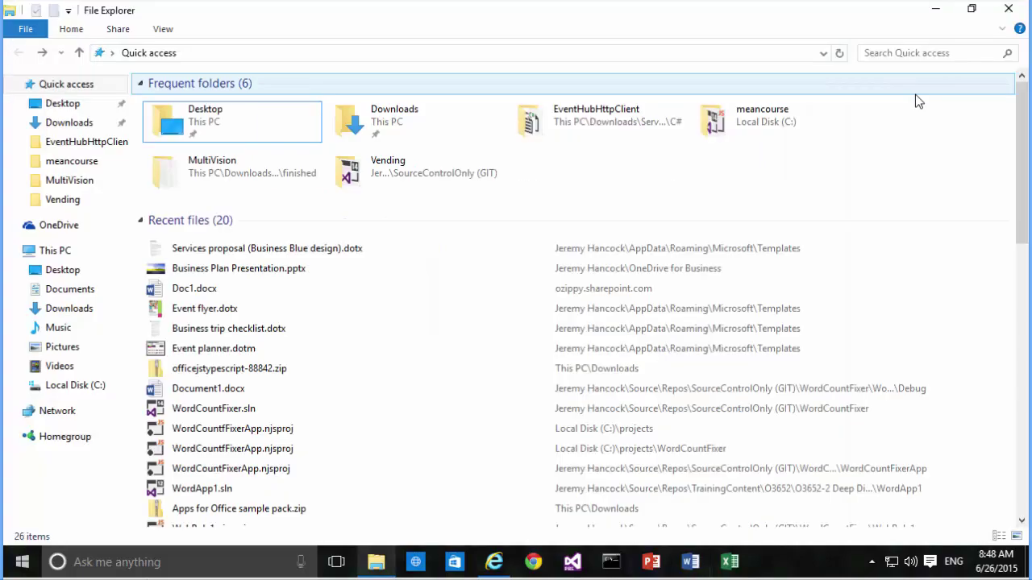
- Return to the browser and find Proposal Document for aCompany in the OneDrive Documents list
key(alt+Tab)
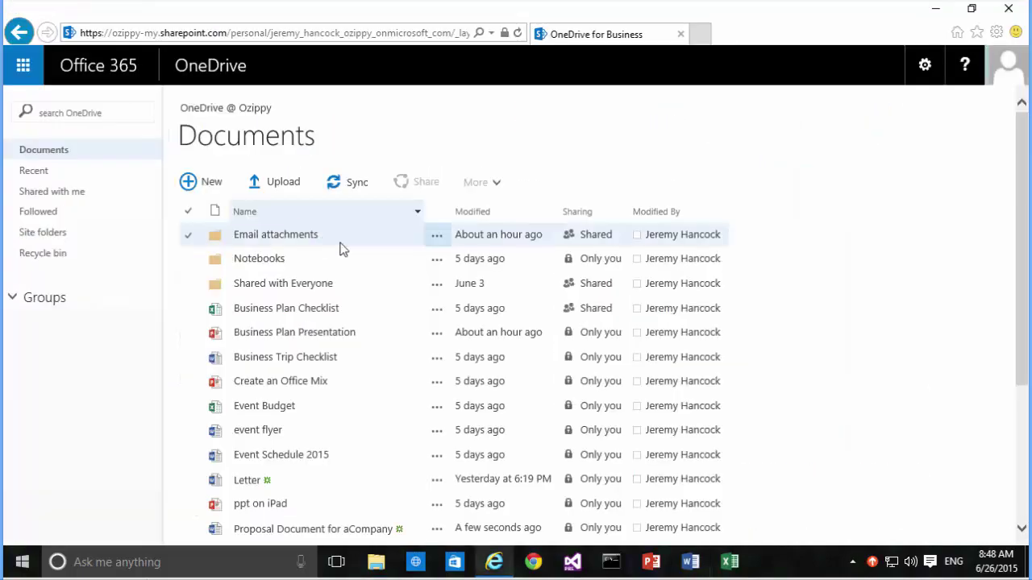
scroll(379, 290, down, 3)
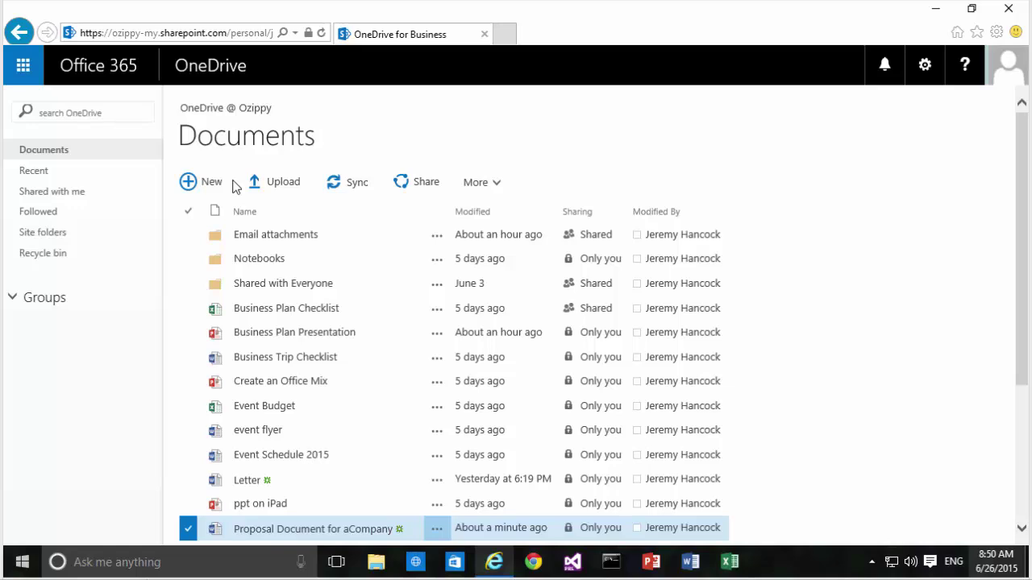
- Create a new folder named 'aCompany Proposal Documents' in Documents
click(194, 184)
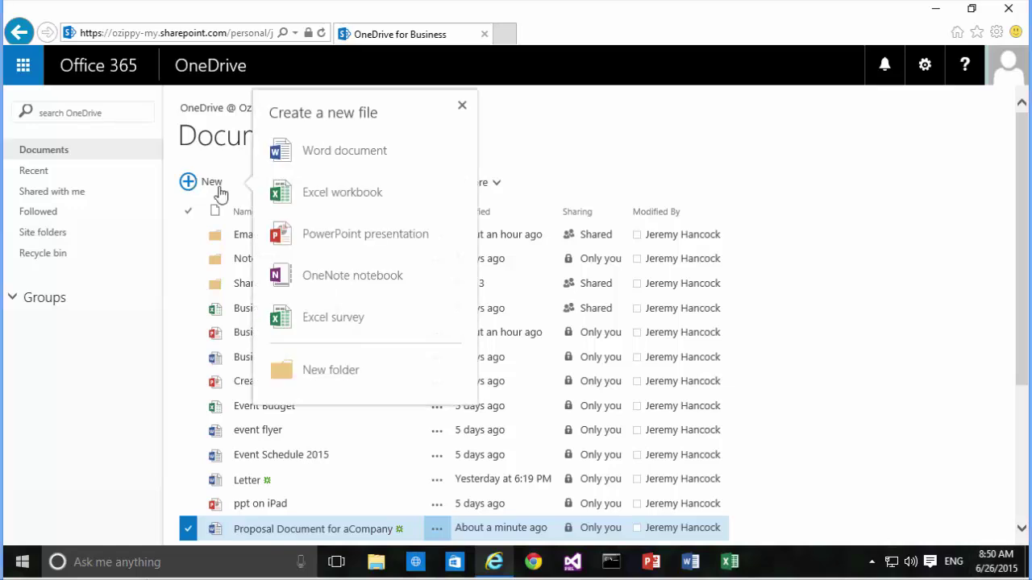
click(350, 373)
text(aCompany Proposal Documents)
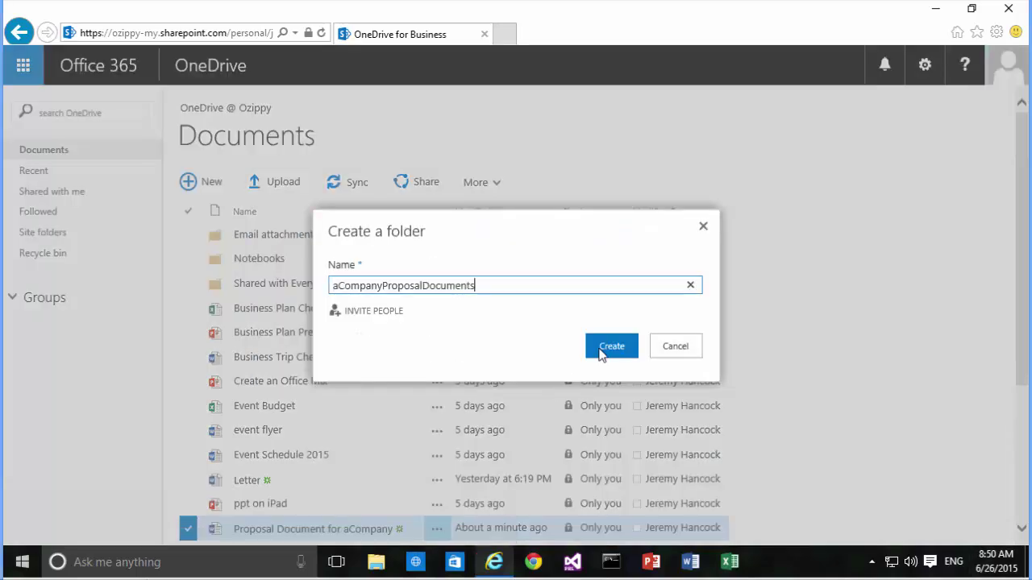
click(609, 347)
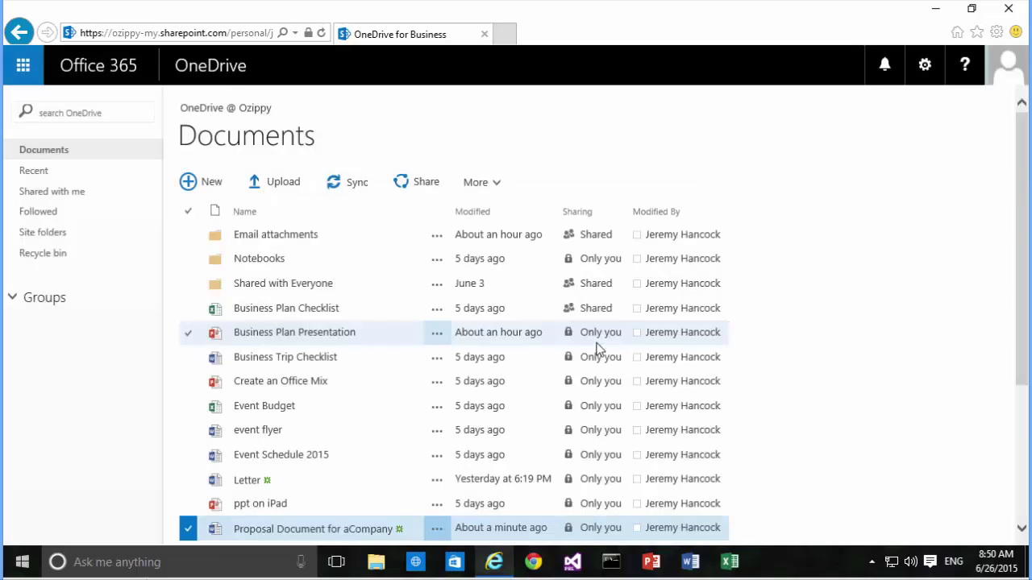
- Move Proposal Document for aCompany into the new folder and open that folder
scroll(596, 348, down, 3)
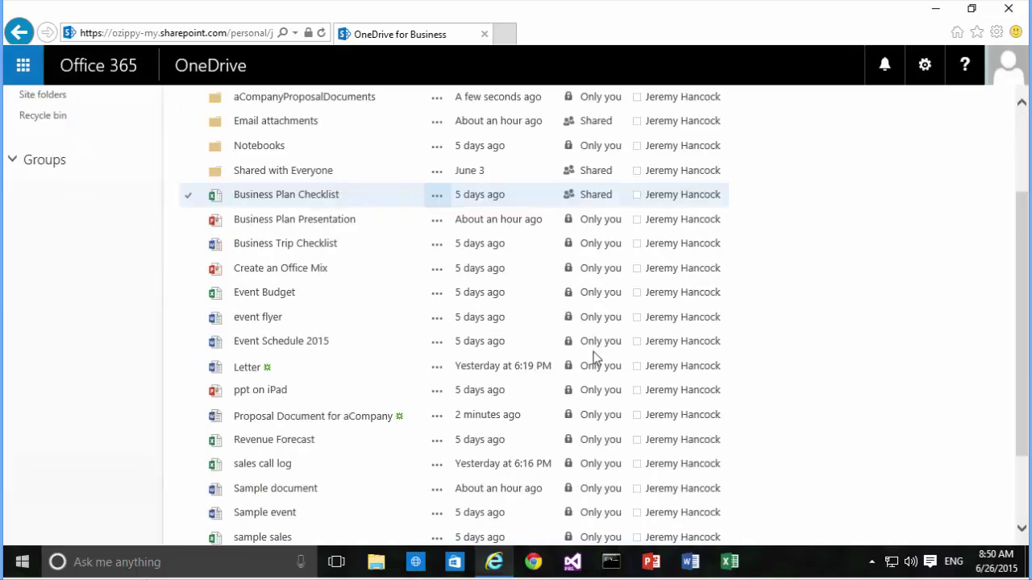
click(438, 417)
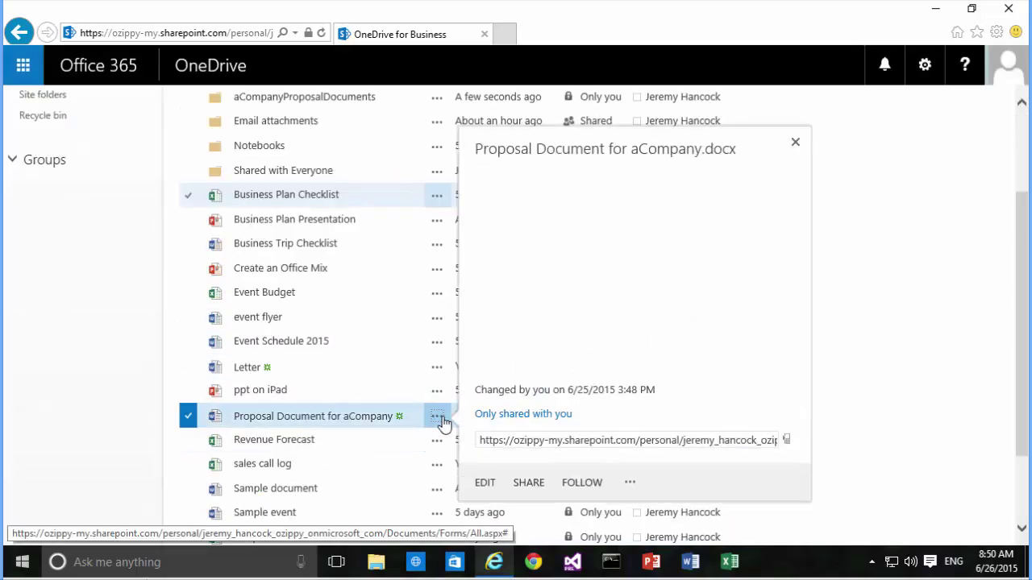
click(628, 485)
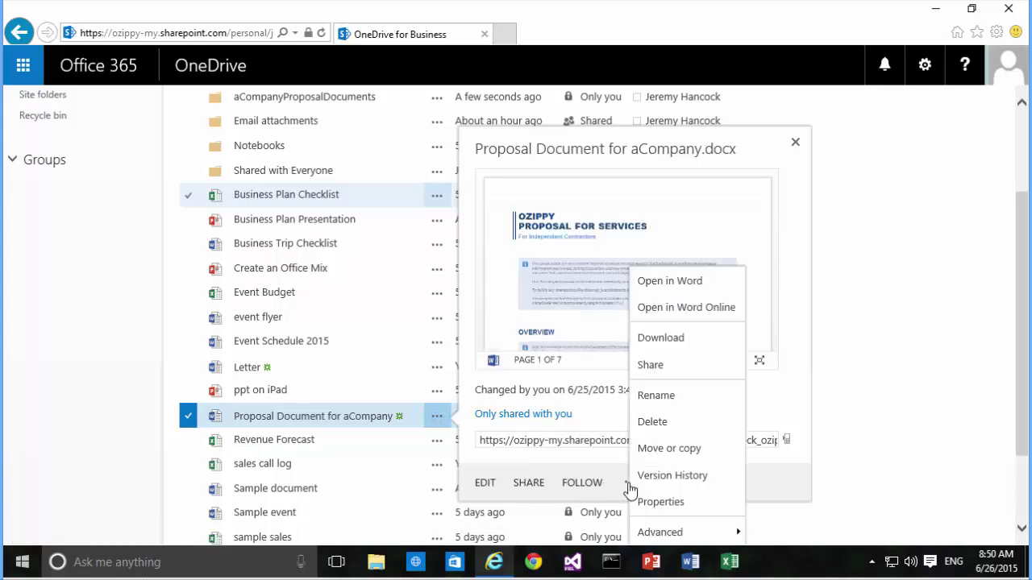
click(653, 449)
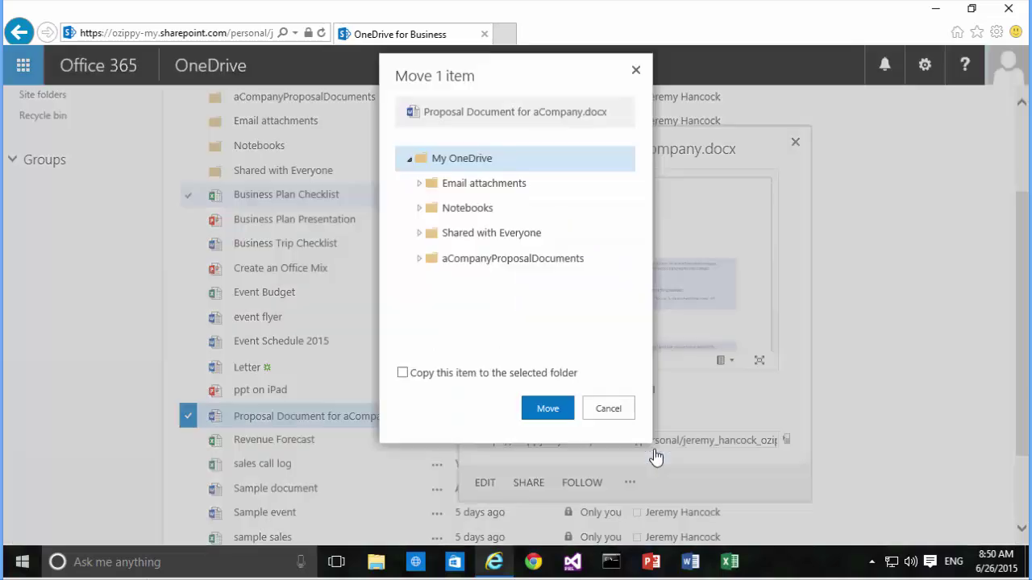
click(497, 258)
click(546, 412)
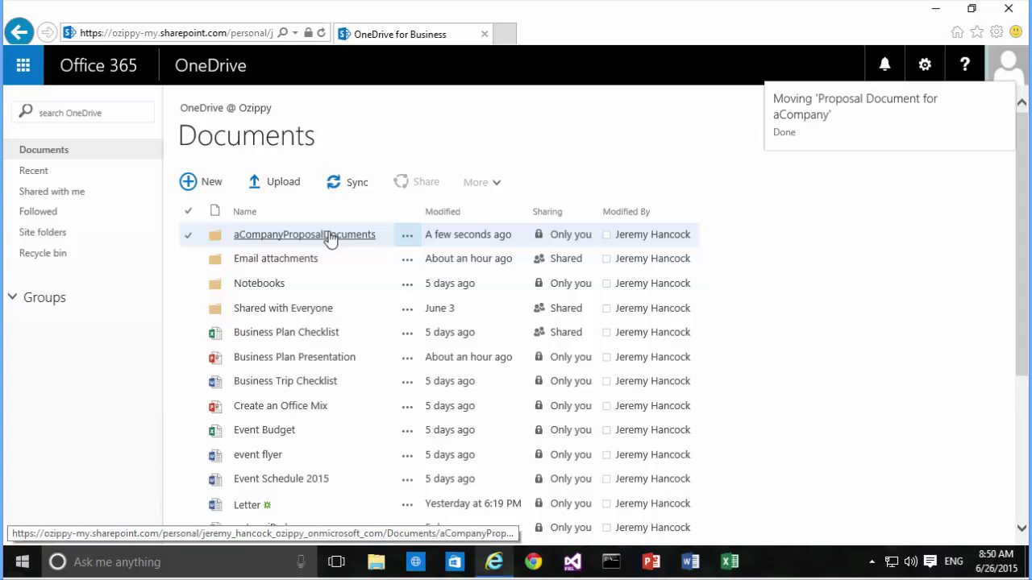
click(329, 236)
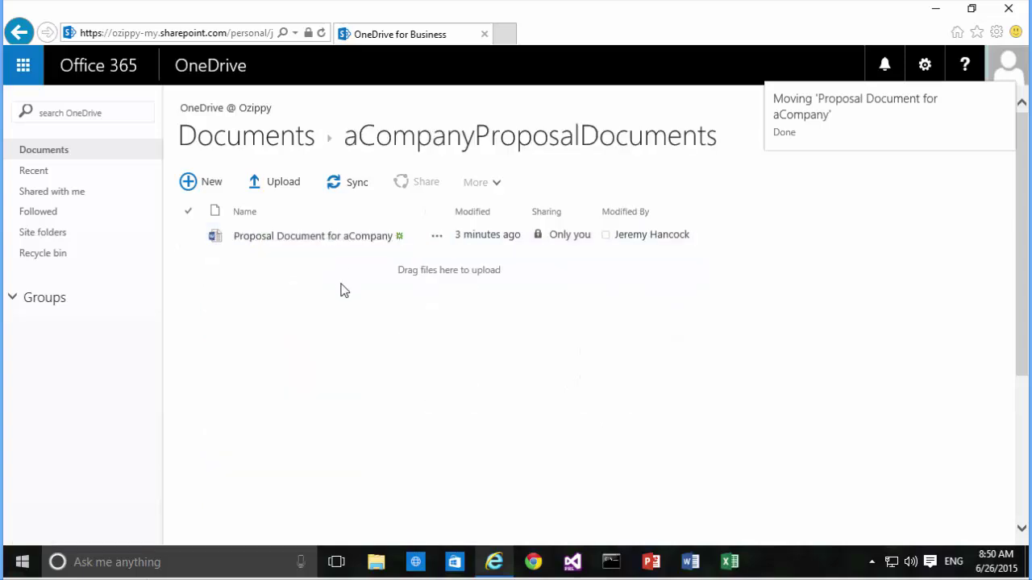
- Share the proposal with the guest contact, no sign-in required, with message 'Let's work together on this proposal'
click(560, 236)
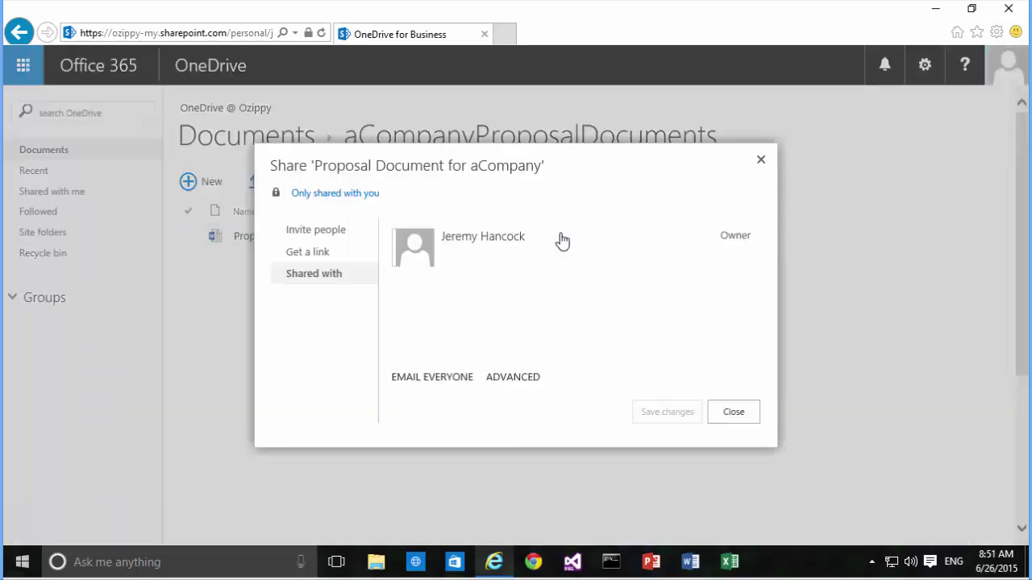
click(324, 236)
click(463, 240)
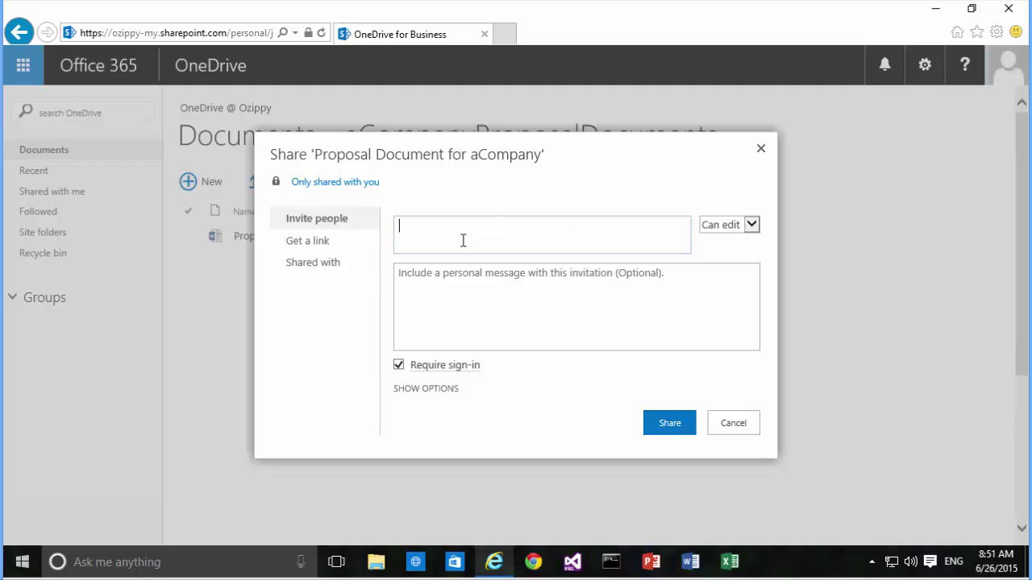
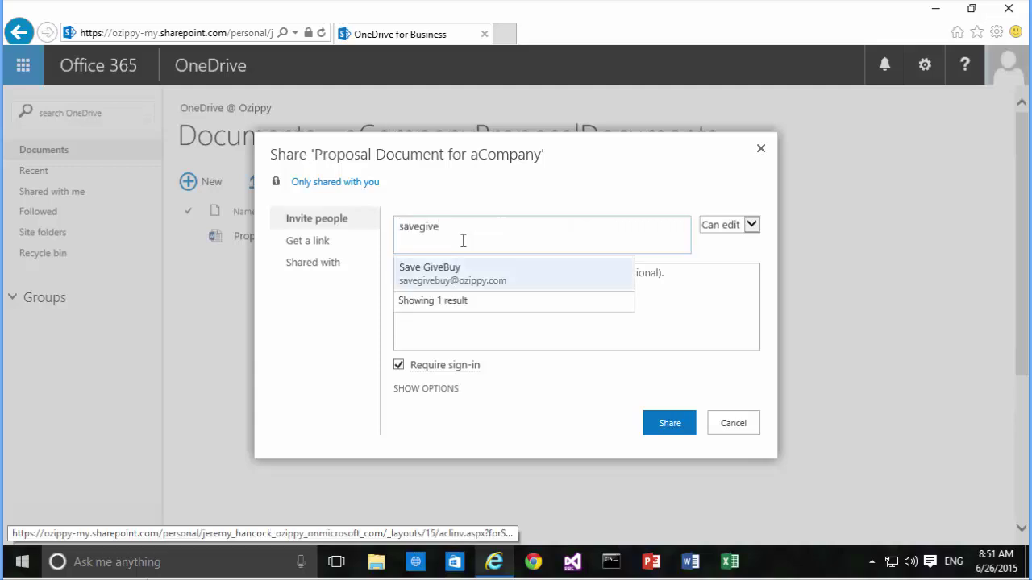
click(461, 273)
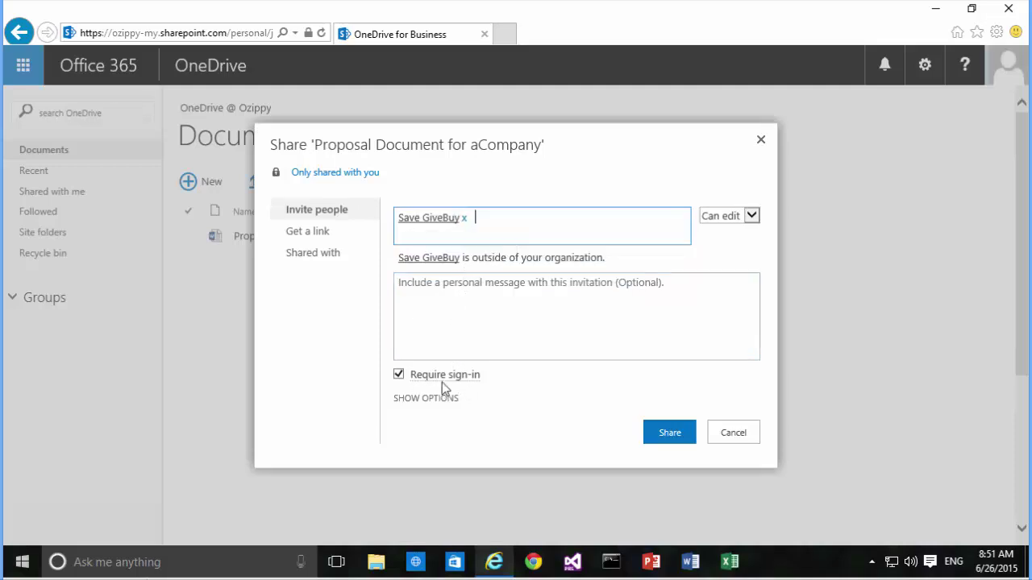
mouse_move(439, 380)
click(398, 374)
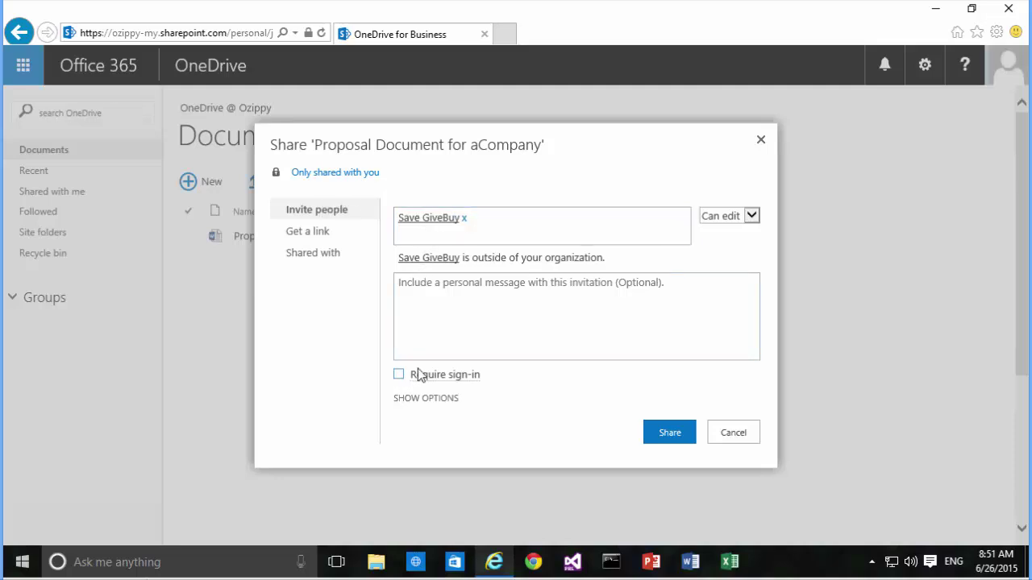
click(445, 314)
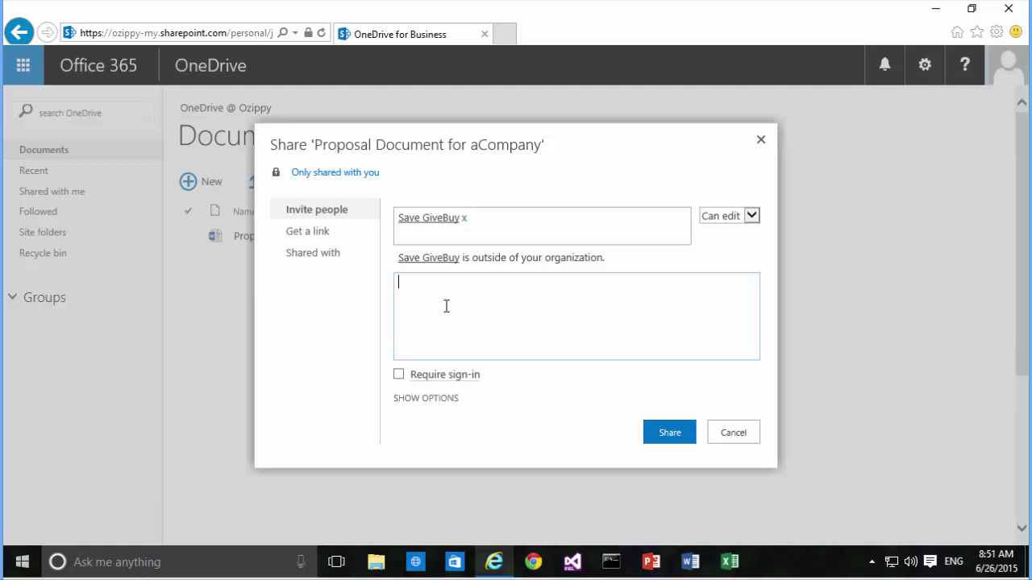
text(Let's work together on this proposal)
click(666, 435)
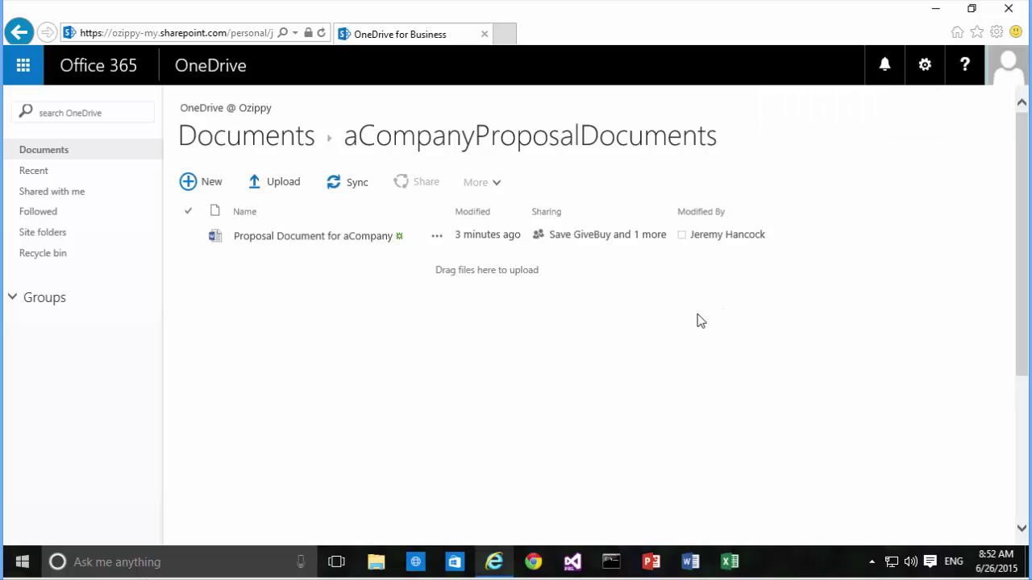
- Open Proposal Document for aCompany and choose Edit in Word Online
click(291, 243)
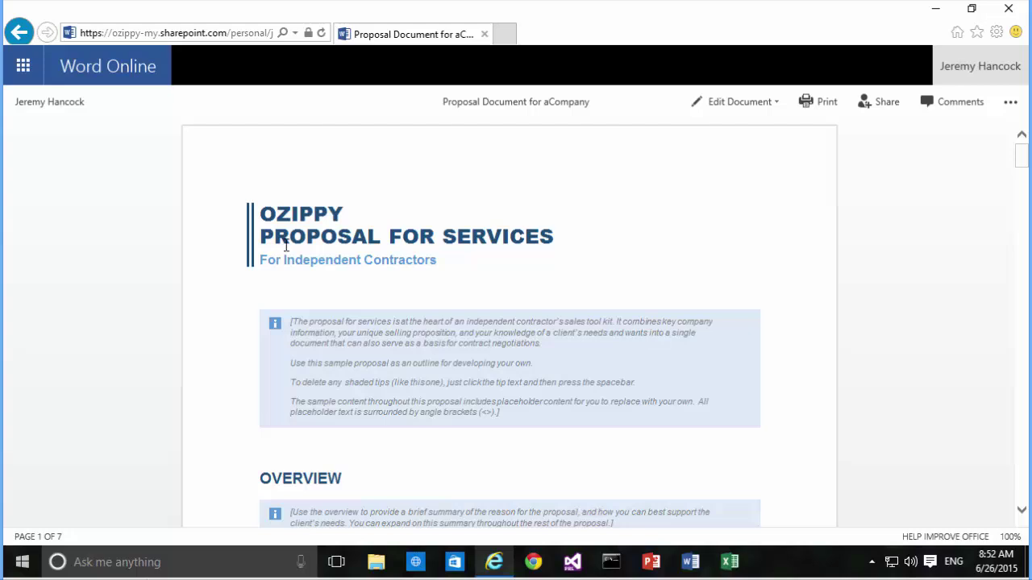
click(752, 101)
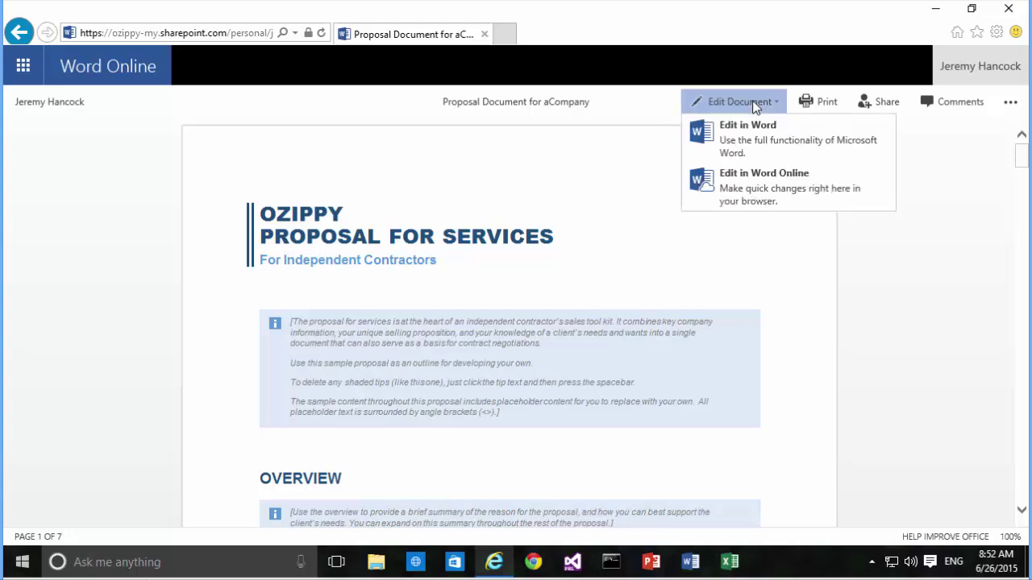
click(750, 185)
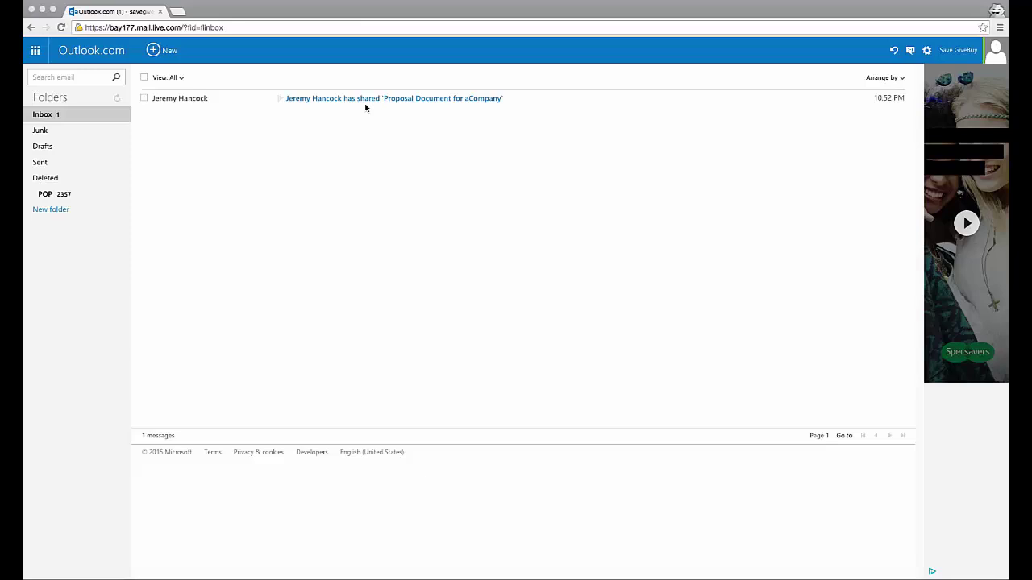
- Open the Outlook.com sharing email and follow its link to 'Proposal Document for aCompany.docx' in Word Online
click(198, 101)
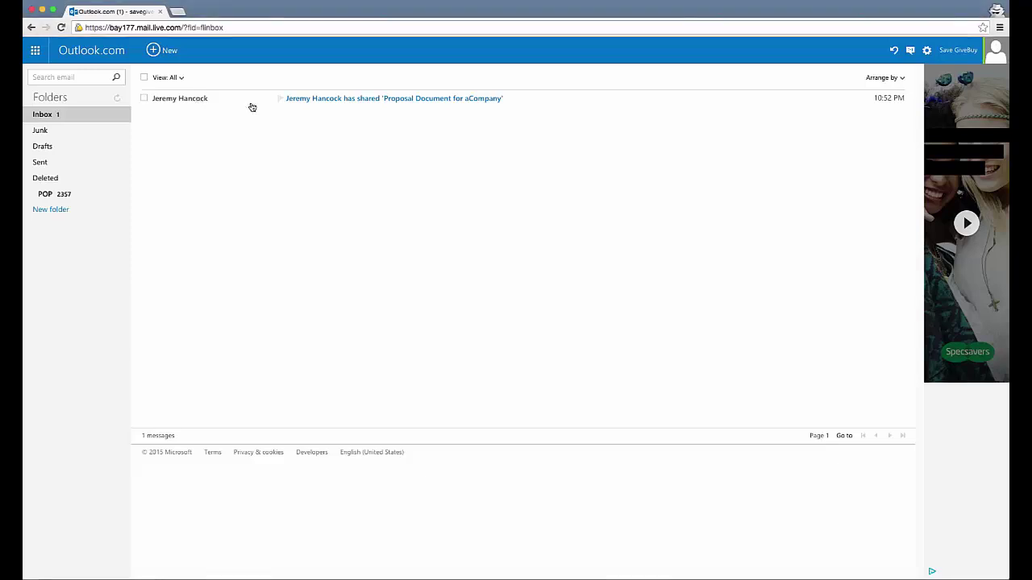
click(313, 107)
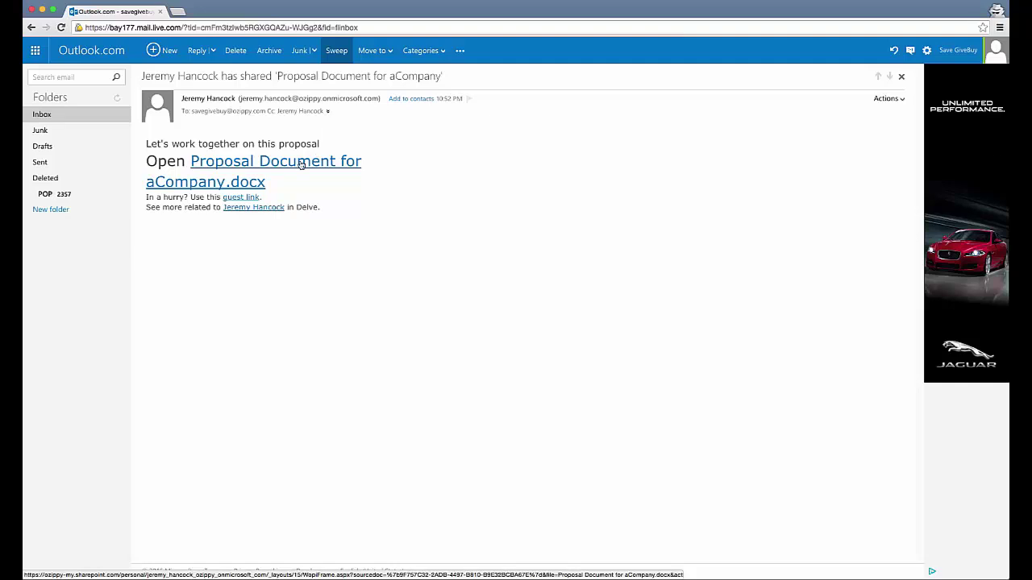
click(314, 159)
click(811, 76)
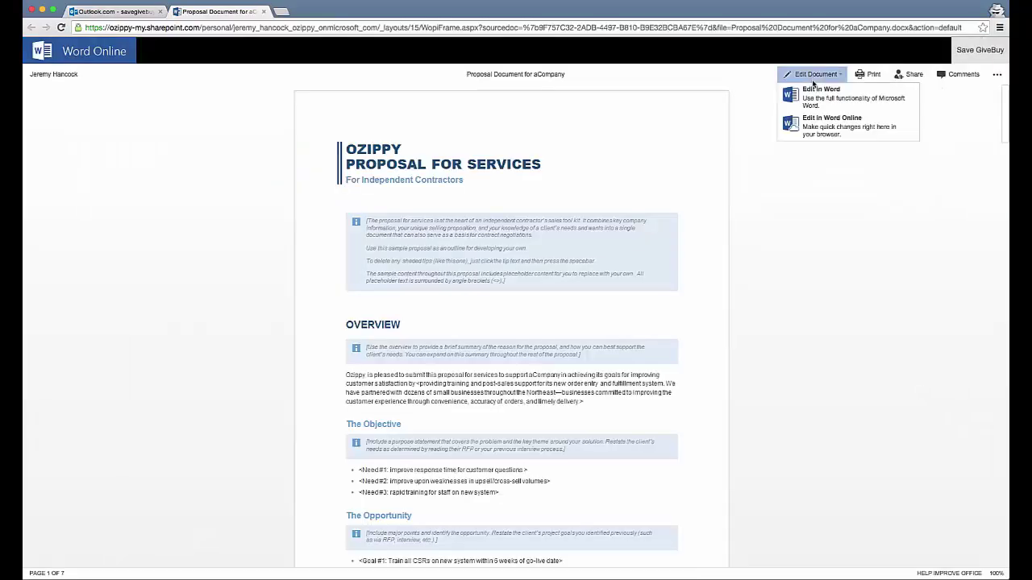
- Edit the document in the browser, adding 'This is what I suggest' after the Overview paragraph
click(815, 126)
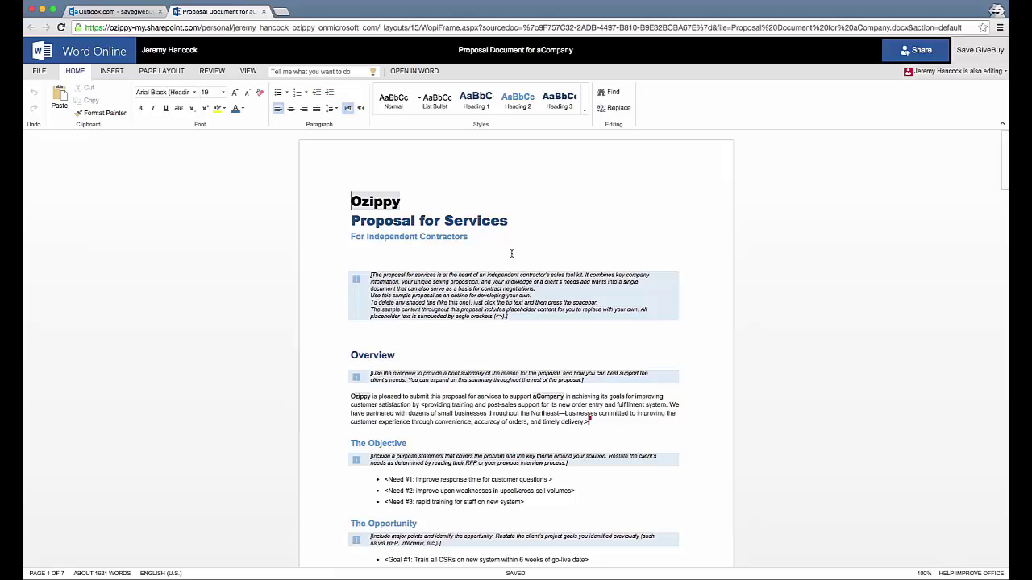
click(401, 330)
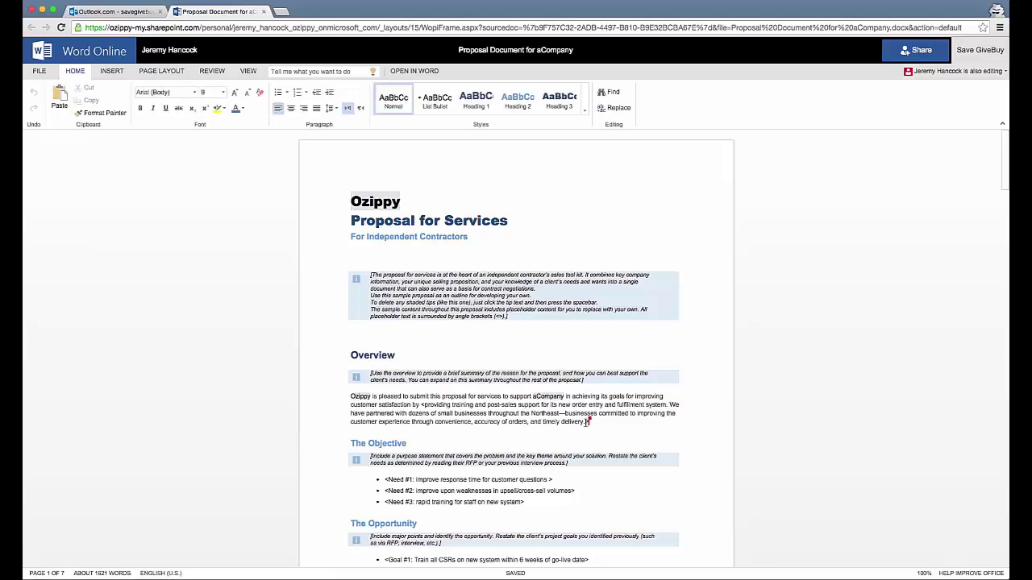
mouse_move(594, 425)
key(Return)
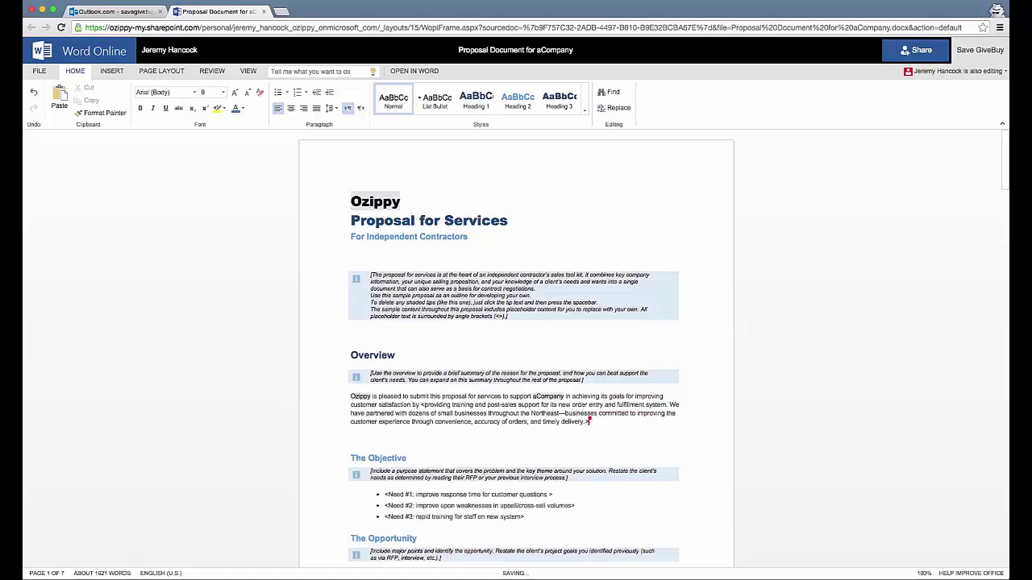
- Check the document's File information, then close the Word Online tab
click(41, 71)
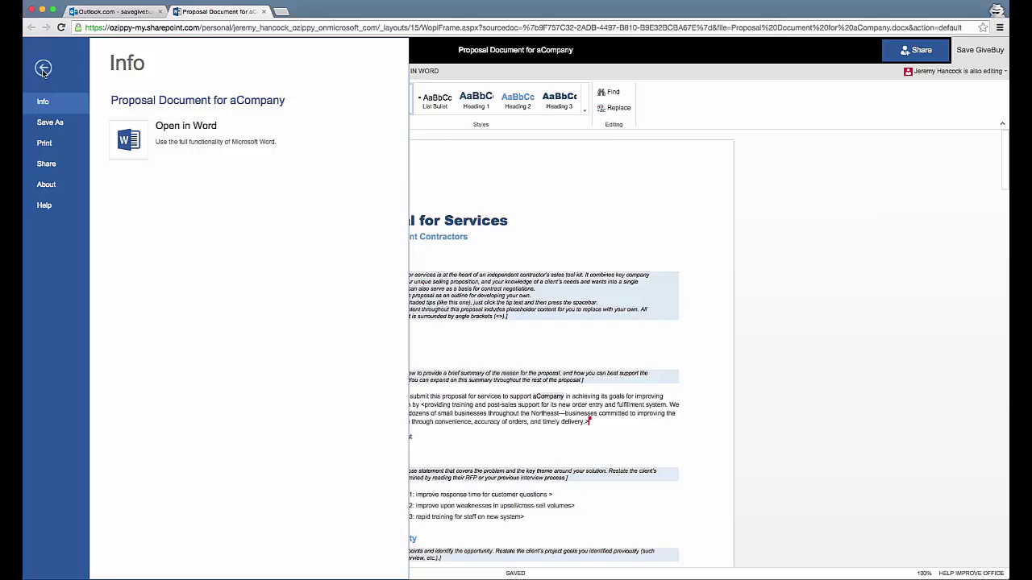
click(44, 69)
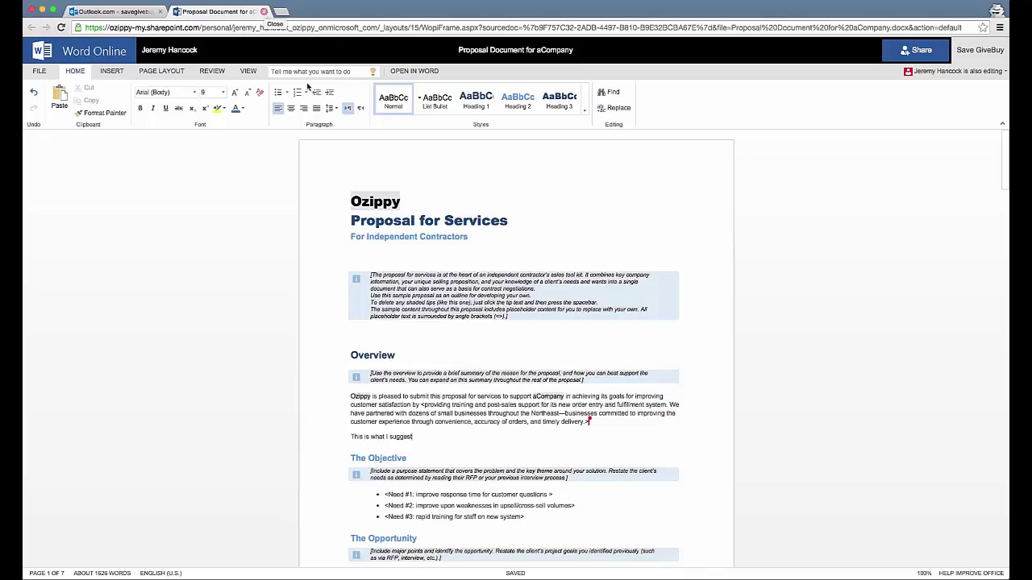
click(264, 11)
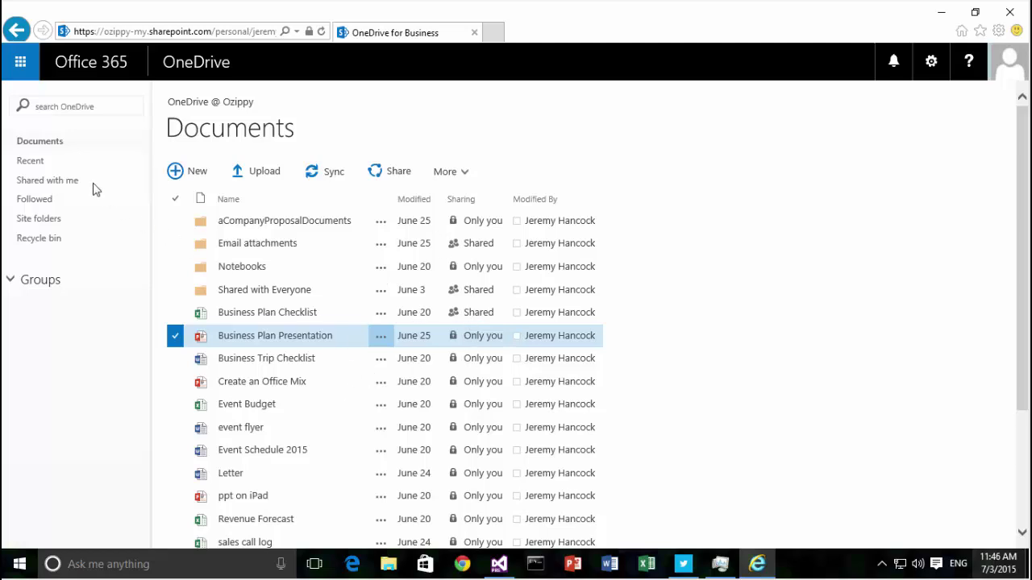
- Show OneDrive's Recent view, listing files like Ozippy Proposal for Services and Business Project Plan
click(36, 162)
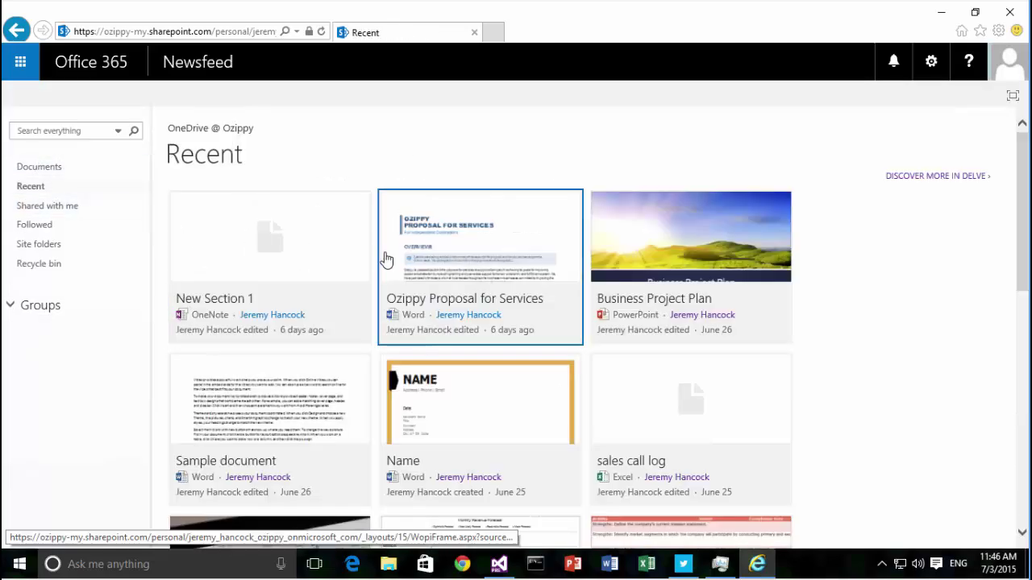
- Scroll through the Documents library to review folders such as aCompanyProposalDocuments and Email attachments
scroll(879, 362, down, 3)
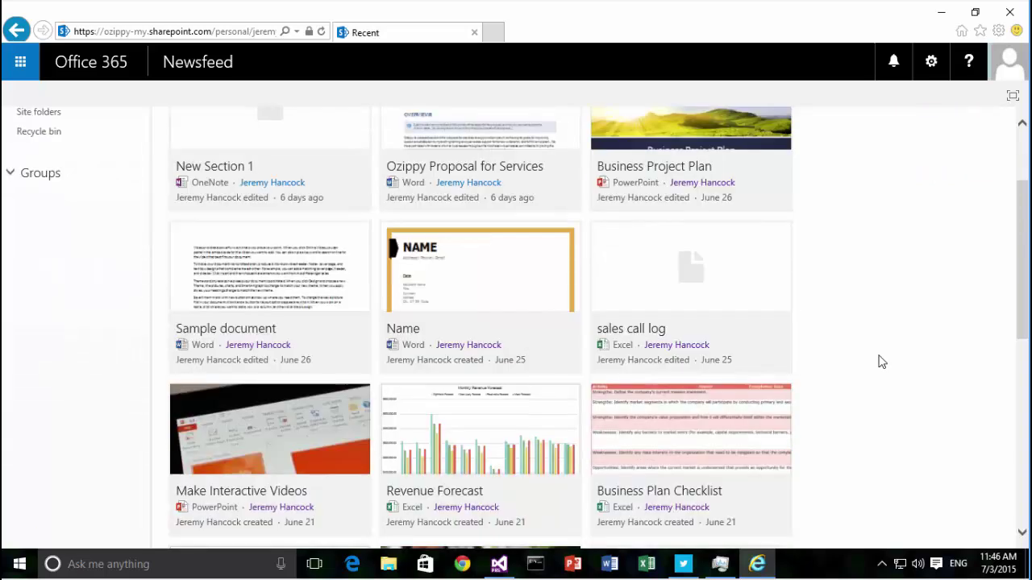
scroll(879, 362, up, 3)
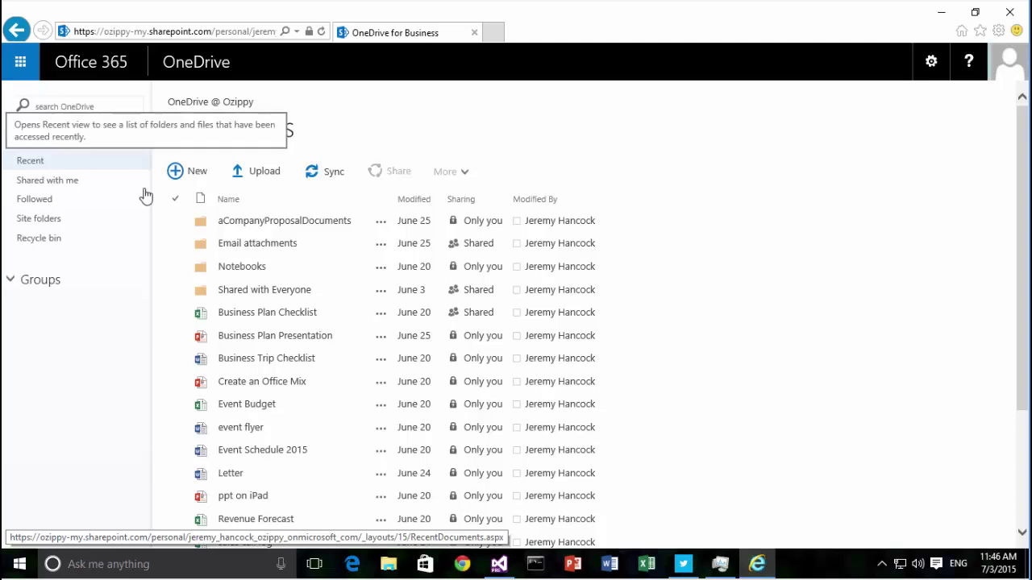
- Delete Business Plan Presentation, sending it to the Recycle Bin
click(382, 339)
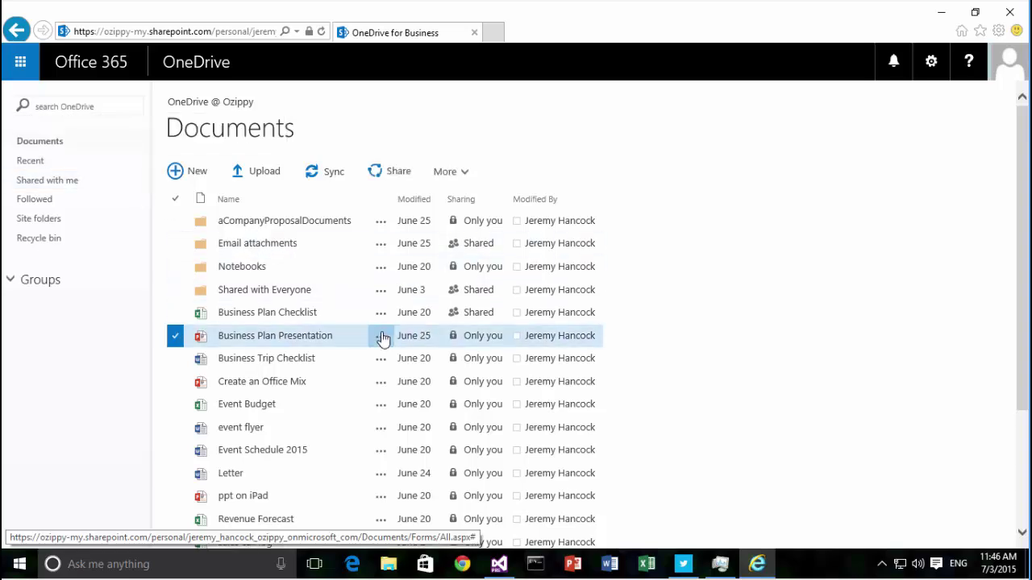
click(382, 338)
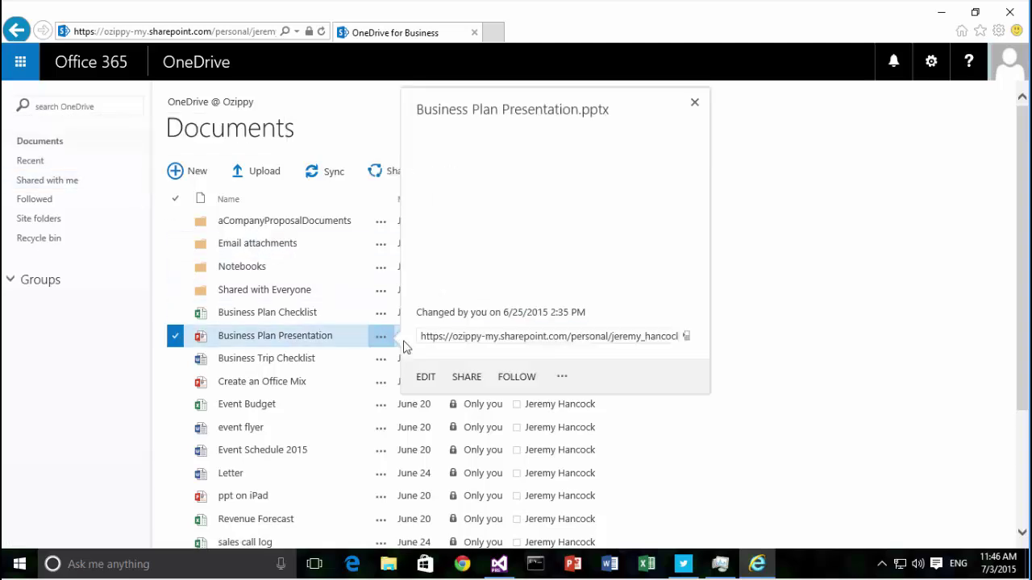
click(561, 398)
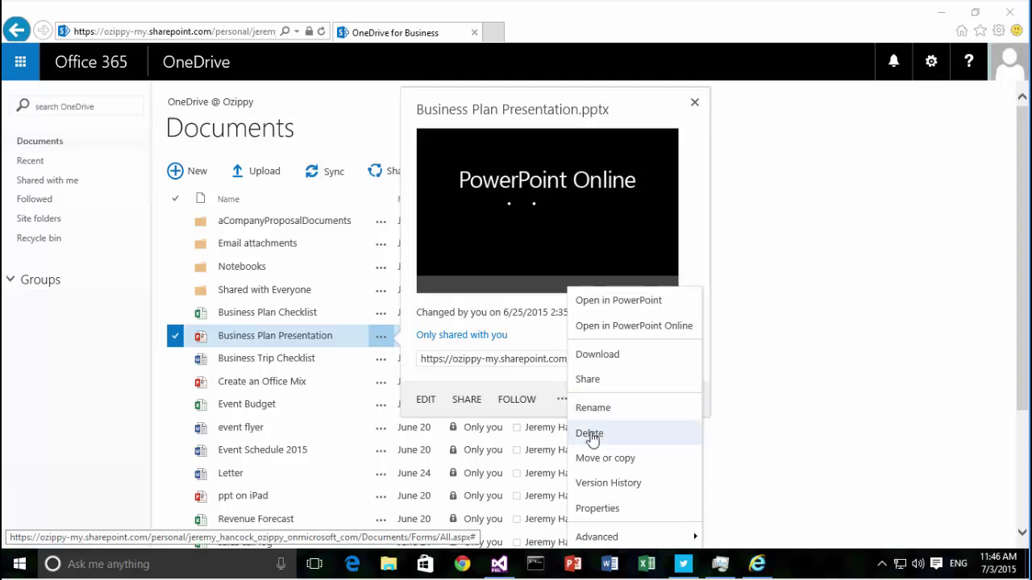
click(589, 434)
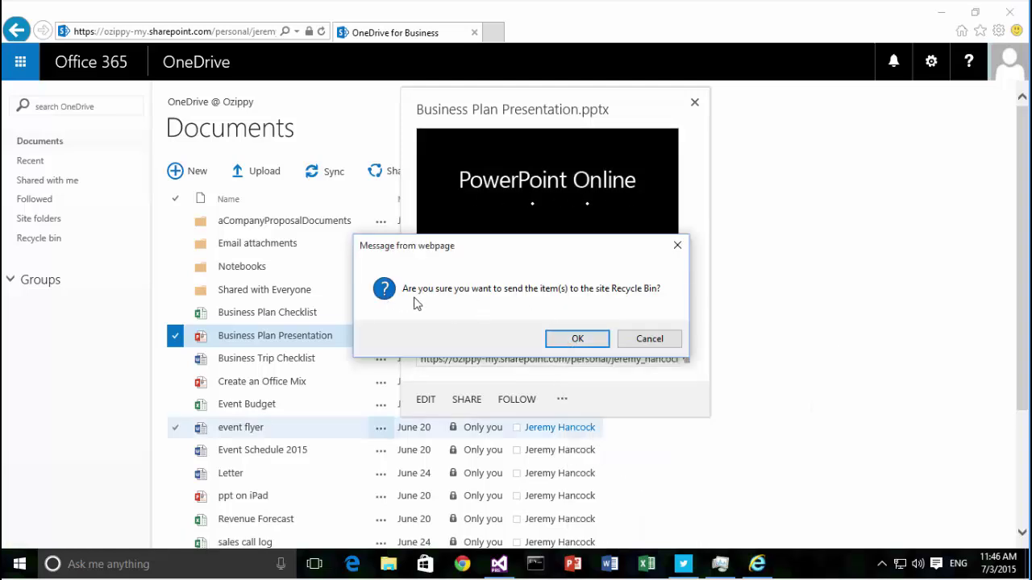
click(577, 338)
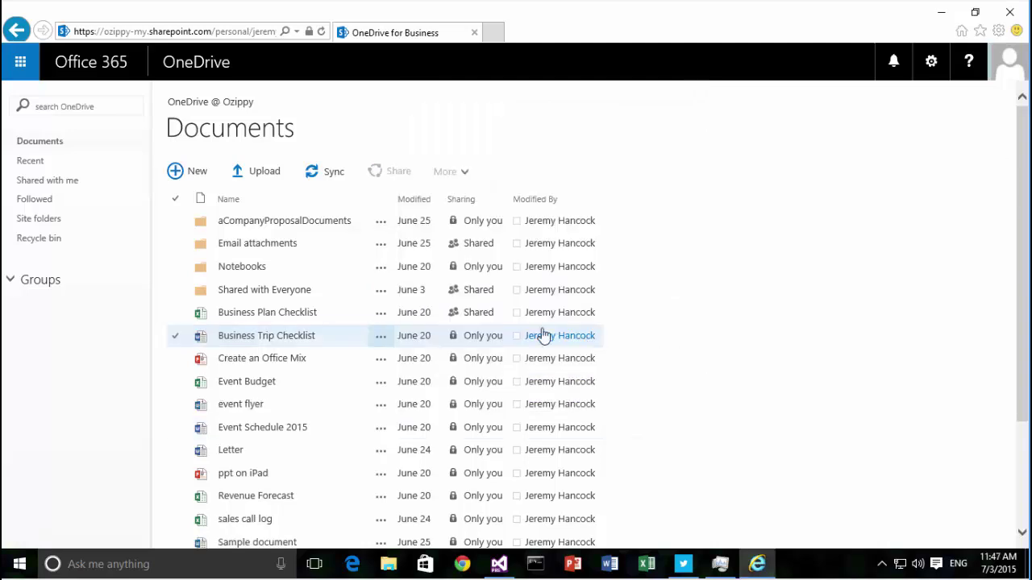
- Restore Business Plan Presentation.pptx from the Recycle Bin back to Documents
click(38, 239)
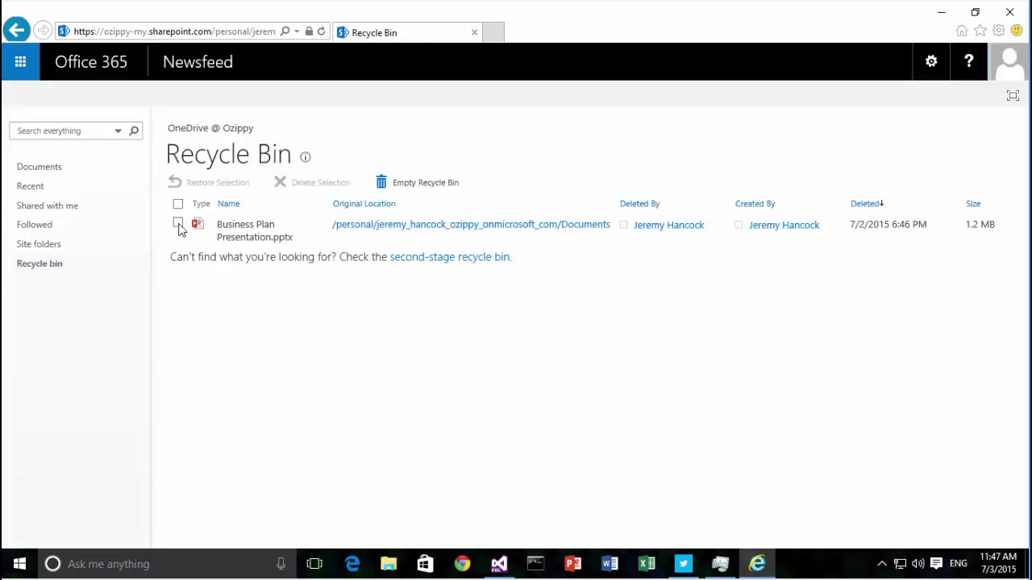
click(179, 225)
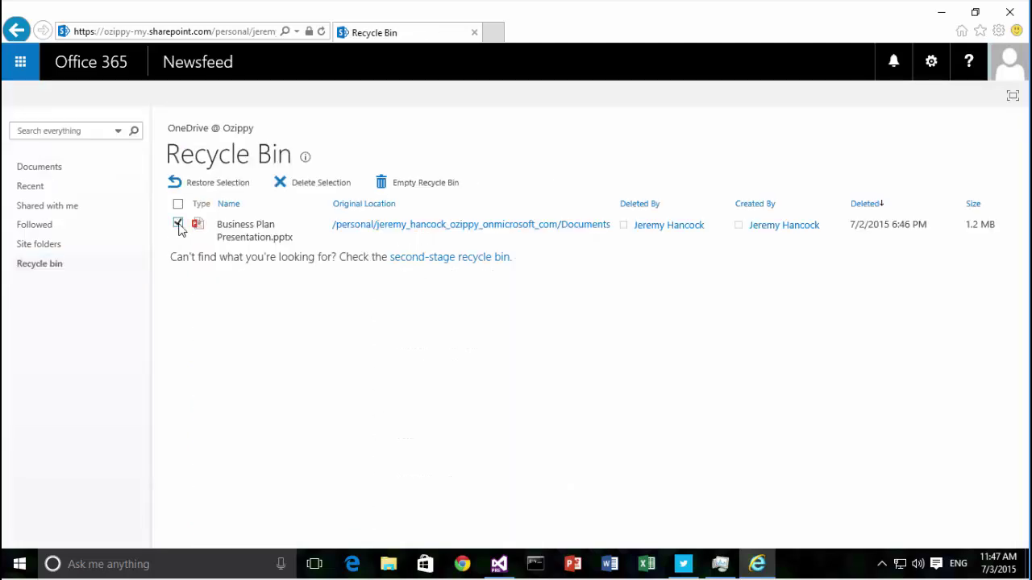
click(207, 186)
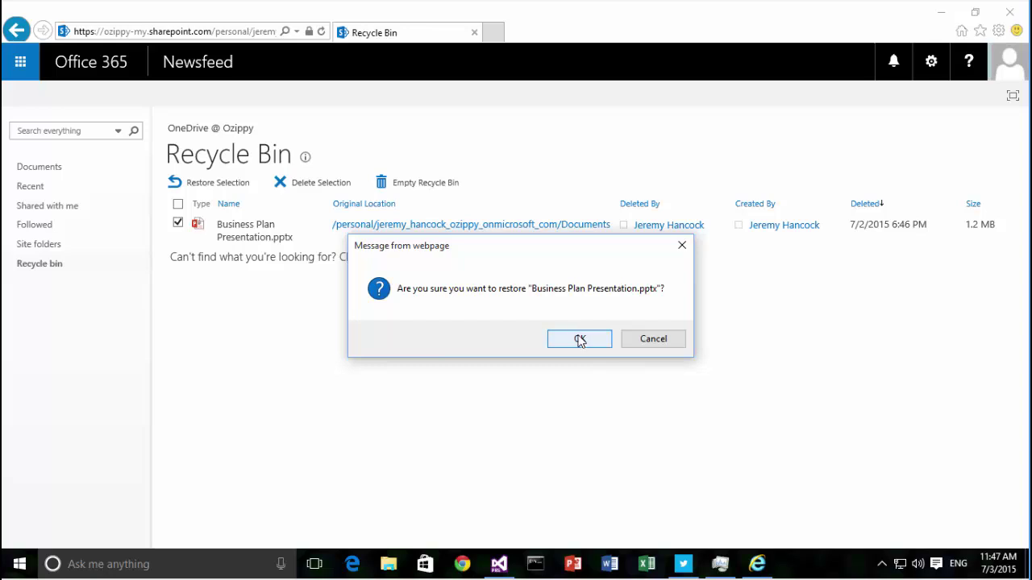
click(579, 339)
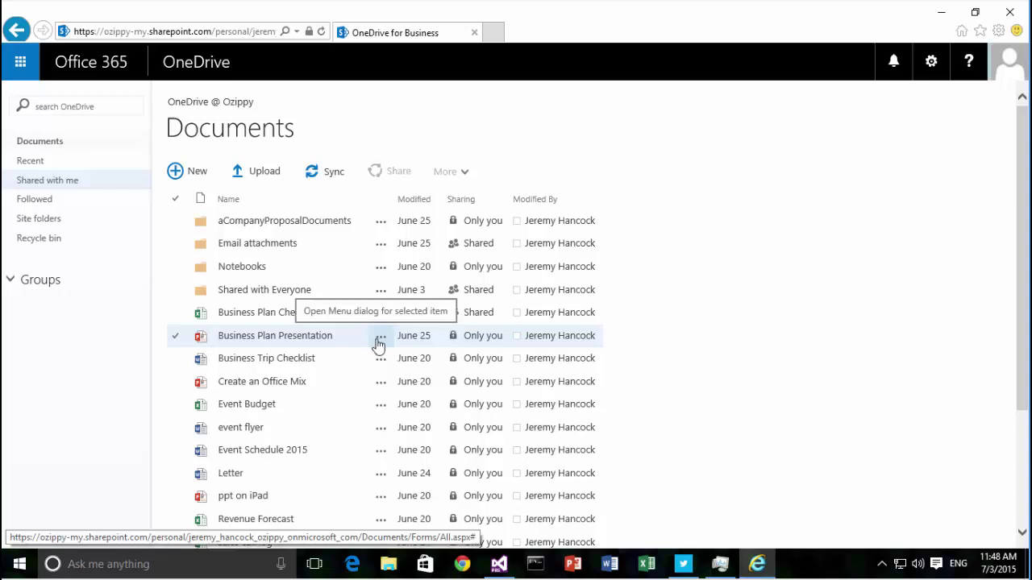
- Open Business Plan Presentation.pptx's version history and inspect version 1.0's actions without choosing one
click(378, 338)
click(378, 339)
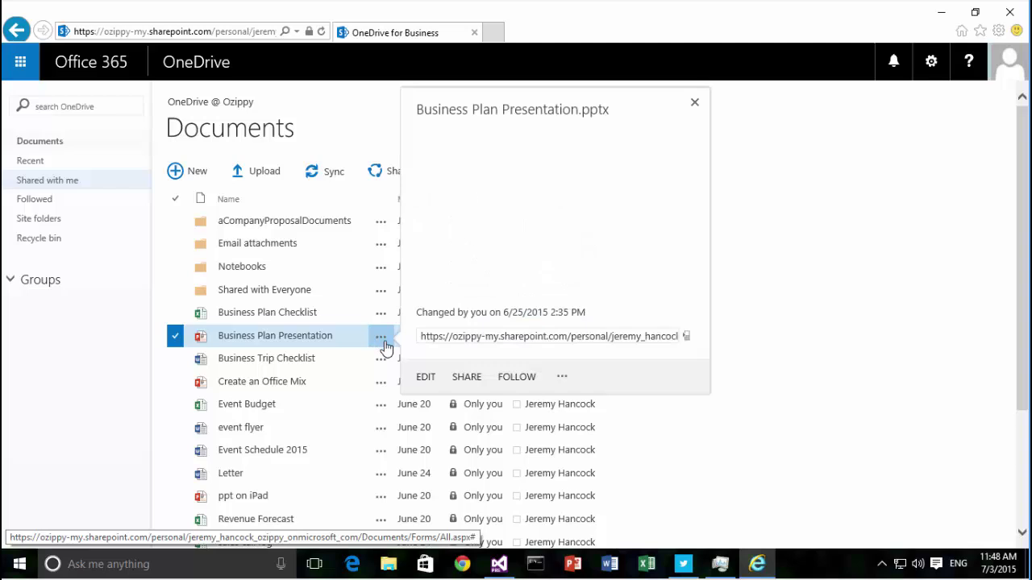
click(562, 402)
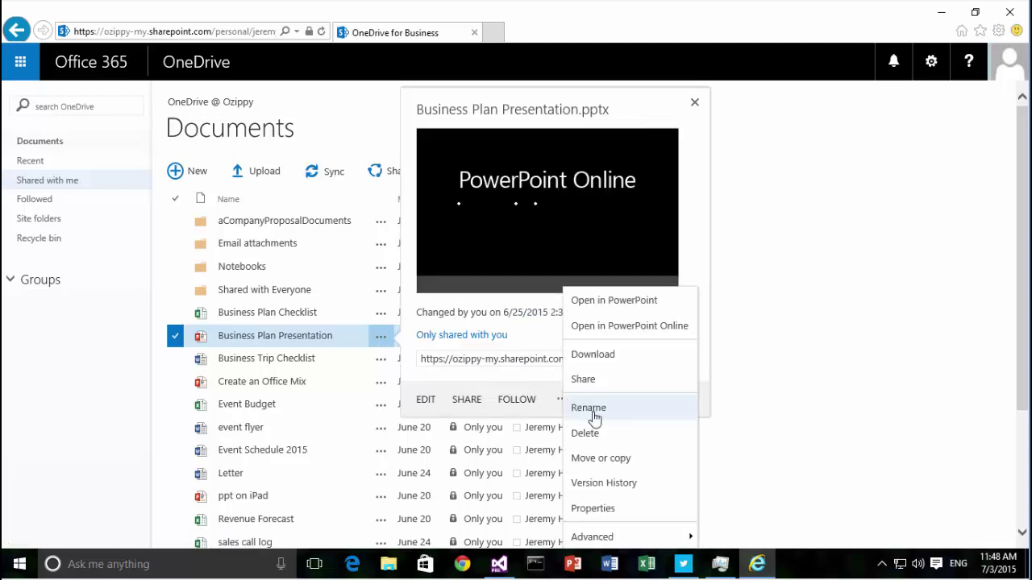
click(629, 487)
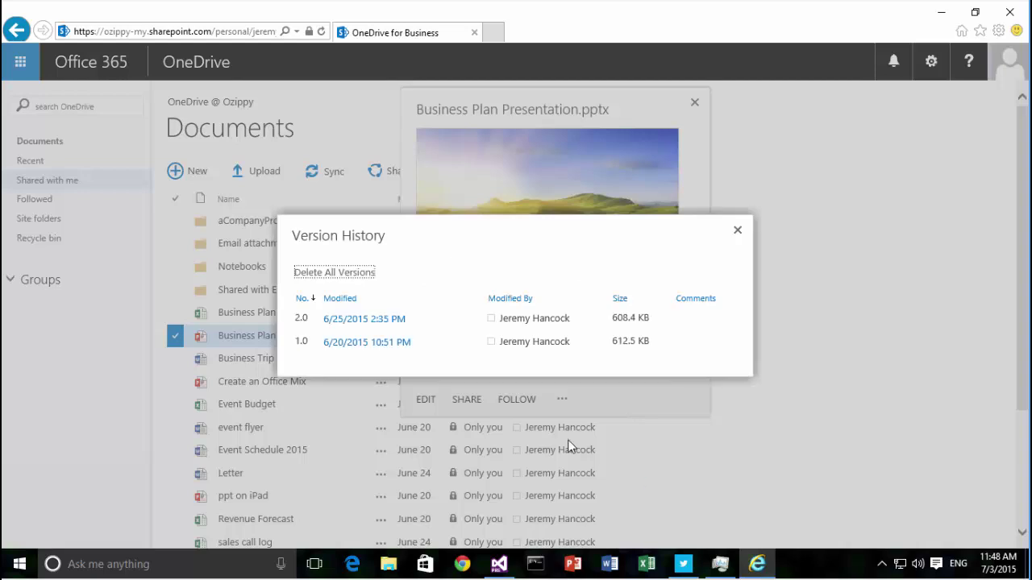
mouse_move(384, 352)
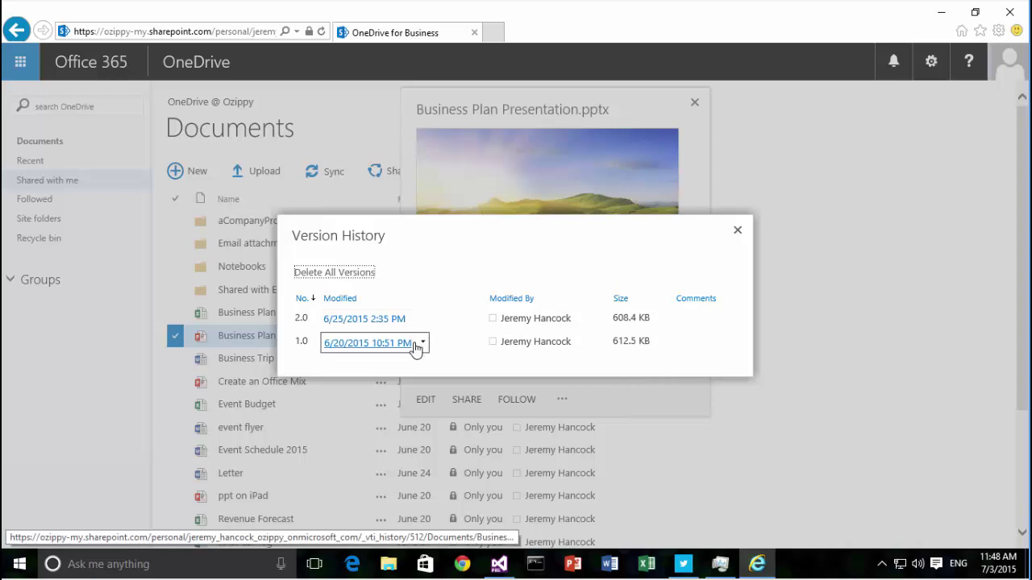
click(424, 343)
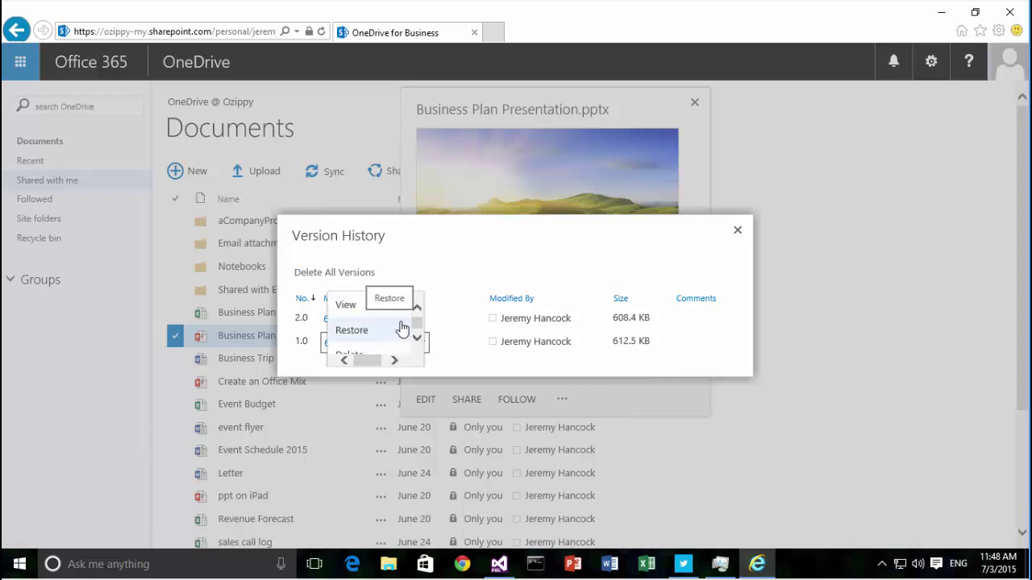
click(442, 266)
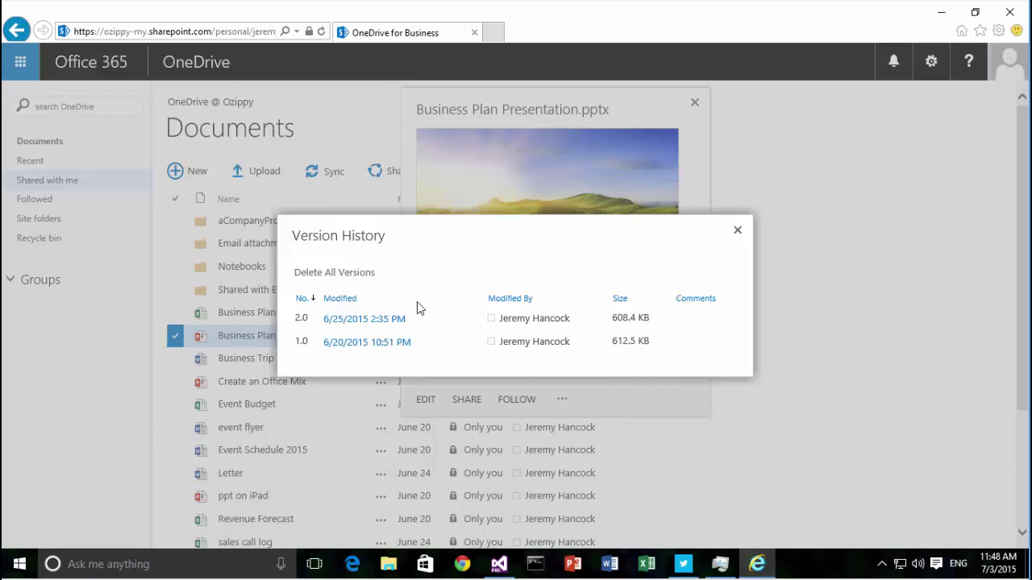
- Close version history and search everything for 'ozippy'
click(736, 230)
click(93, 110)
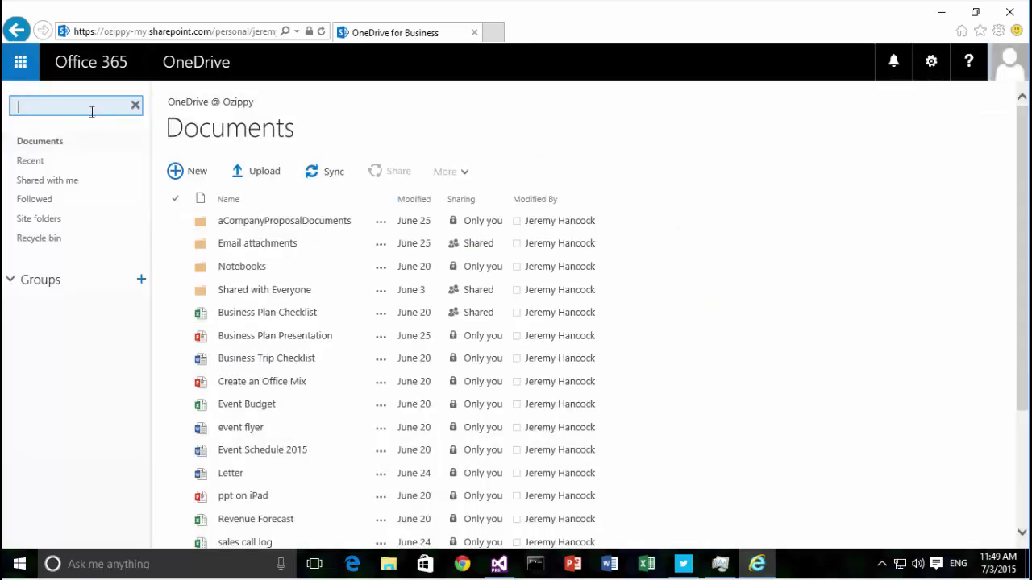
text(ozippy)
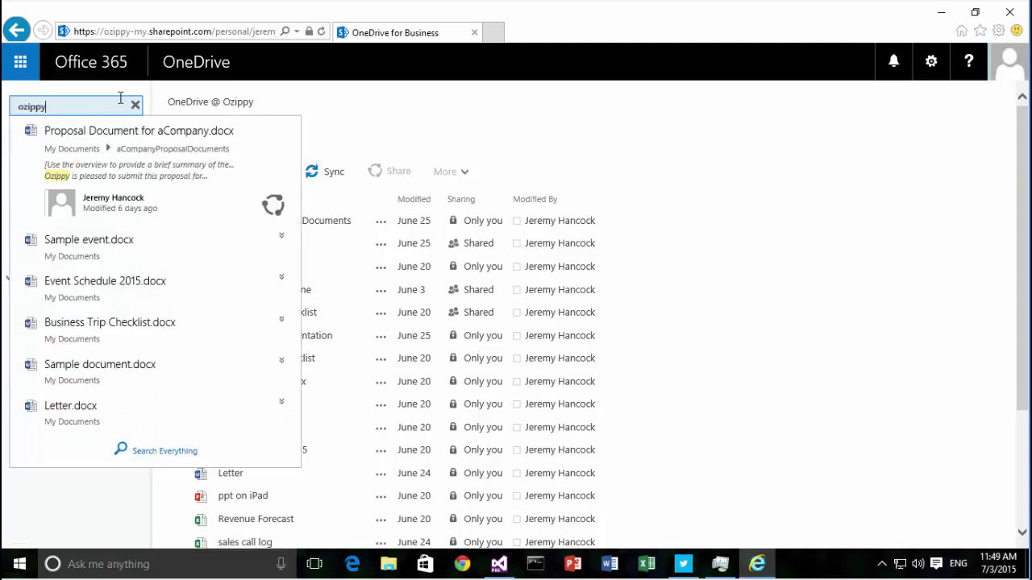
click(176, 453)
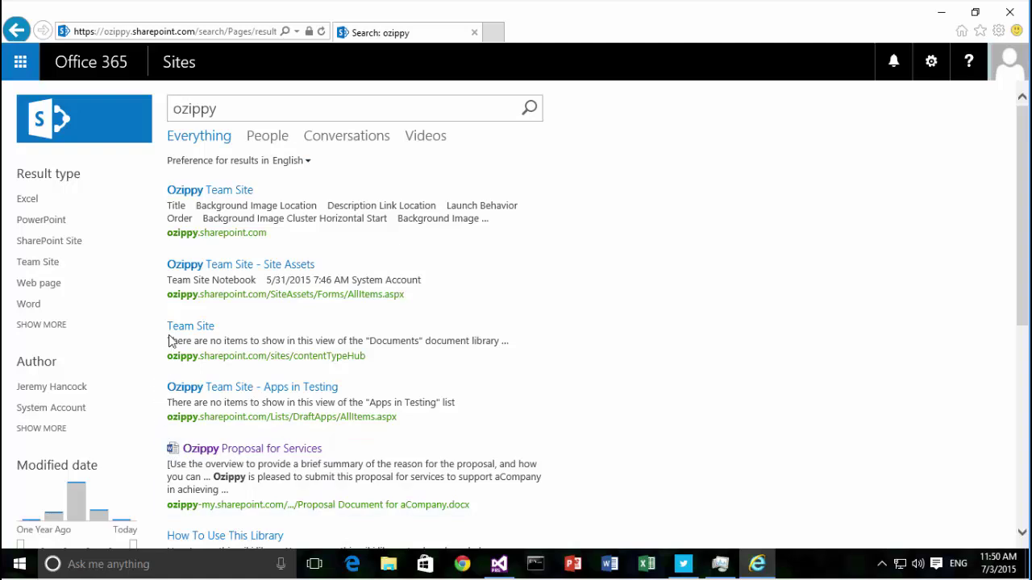
scroll(375, 302, down, 4)
scroll(379, 332, down, 2)
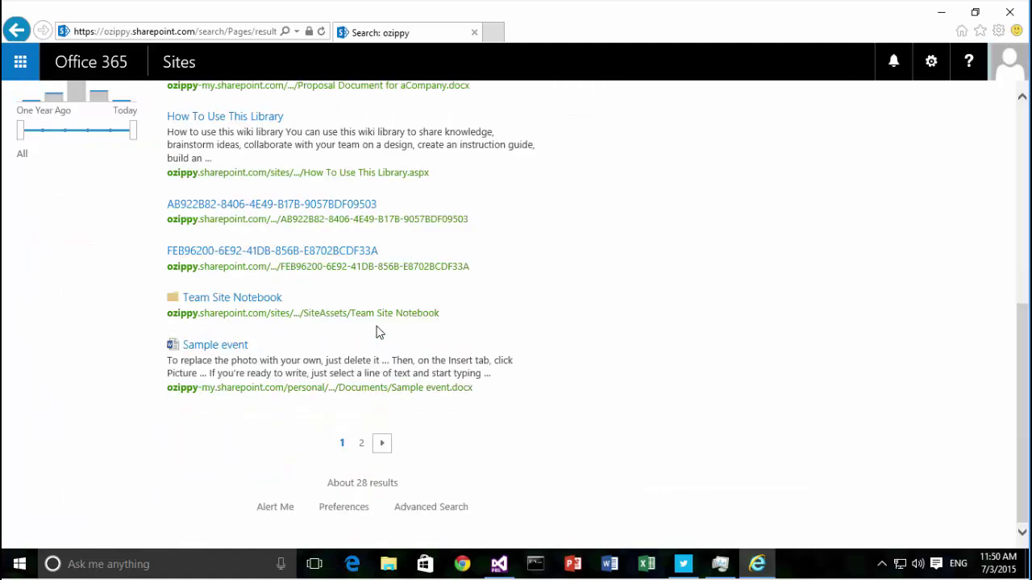
scroll(379, 332, up, 4)
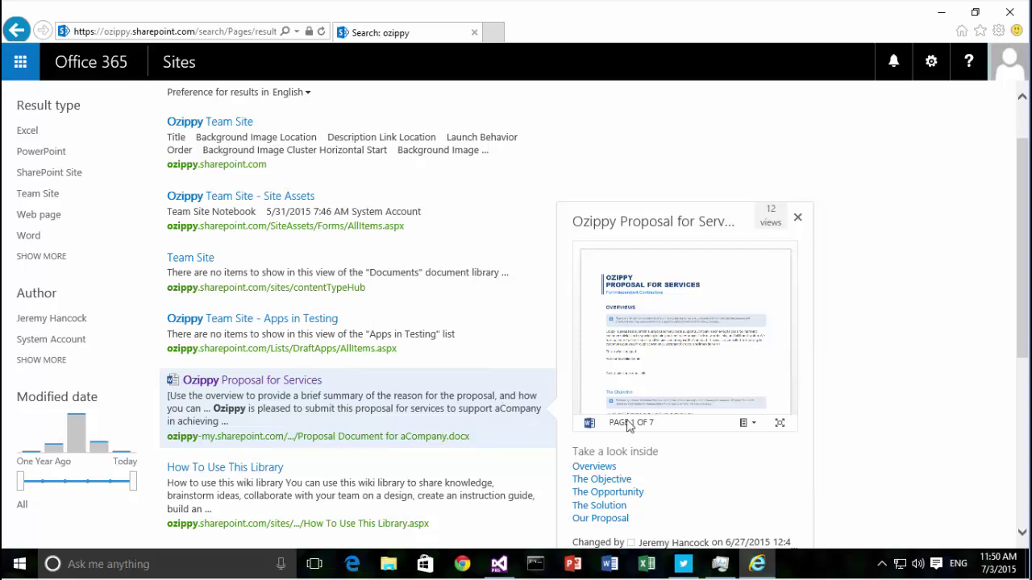
scroll(613, 415, up, 1)
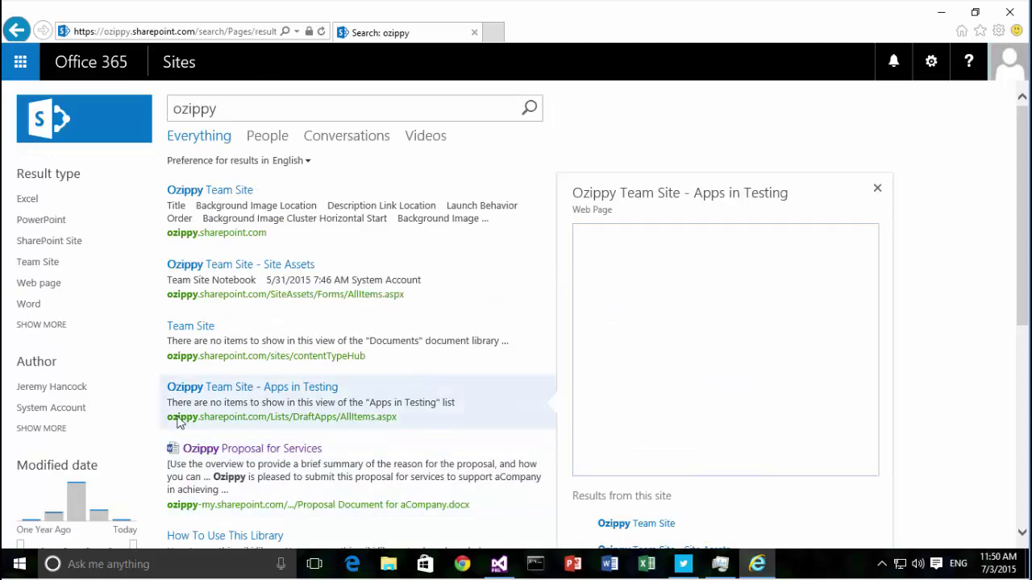
- Narrow the ozippy results to Word documents modified within the last week
click(34, 308)
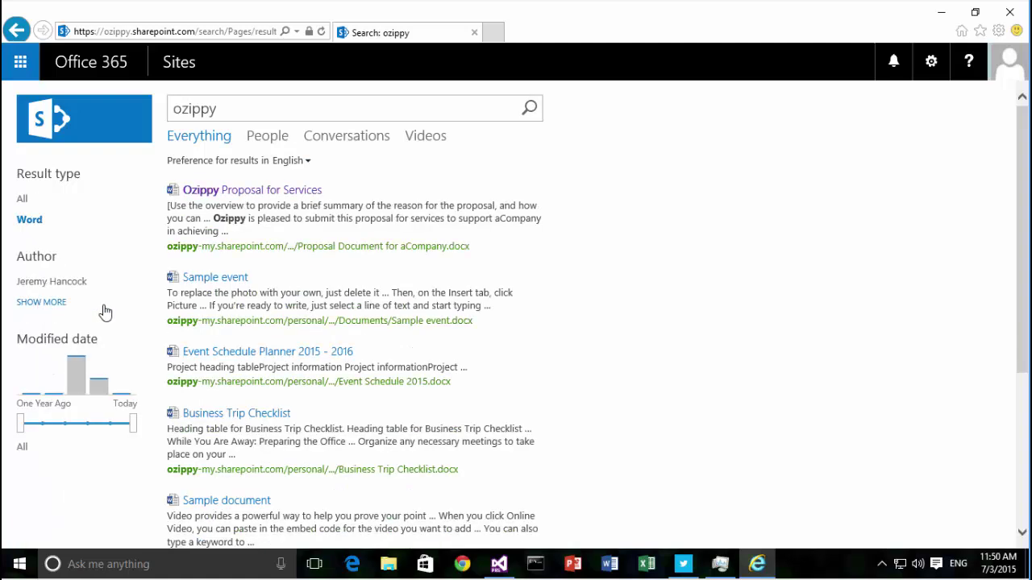
scroll(100, 314, down, 1)
drag(21, 359, 88, 356)
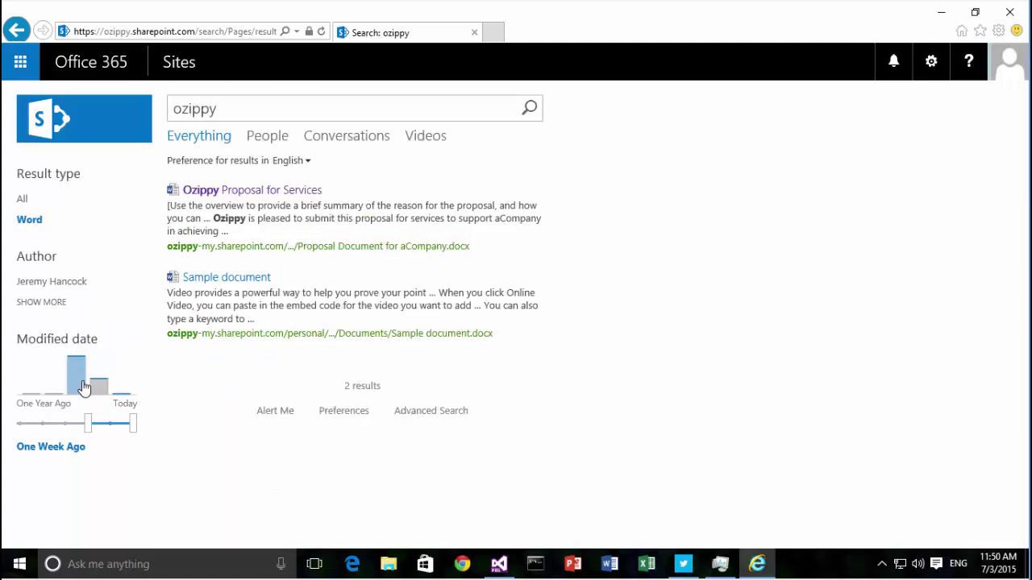
mouse_move(274, 192)
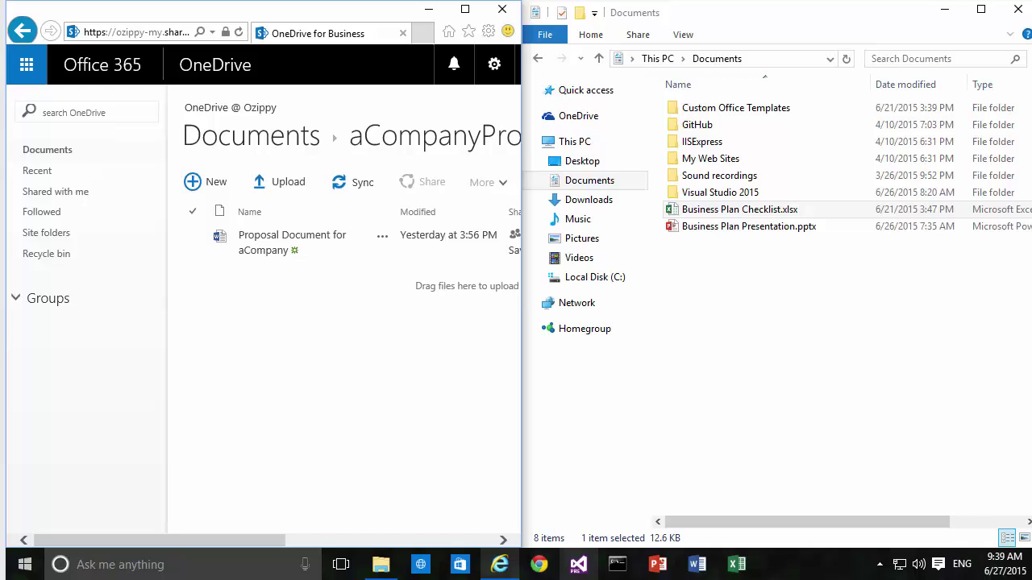
- Upload Business Plan Checklist and Business Plan Presentation into aCompanyProposalDocuments and view the files' details
shift+click(731, 227)
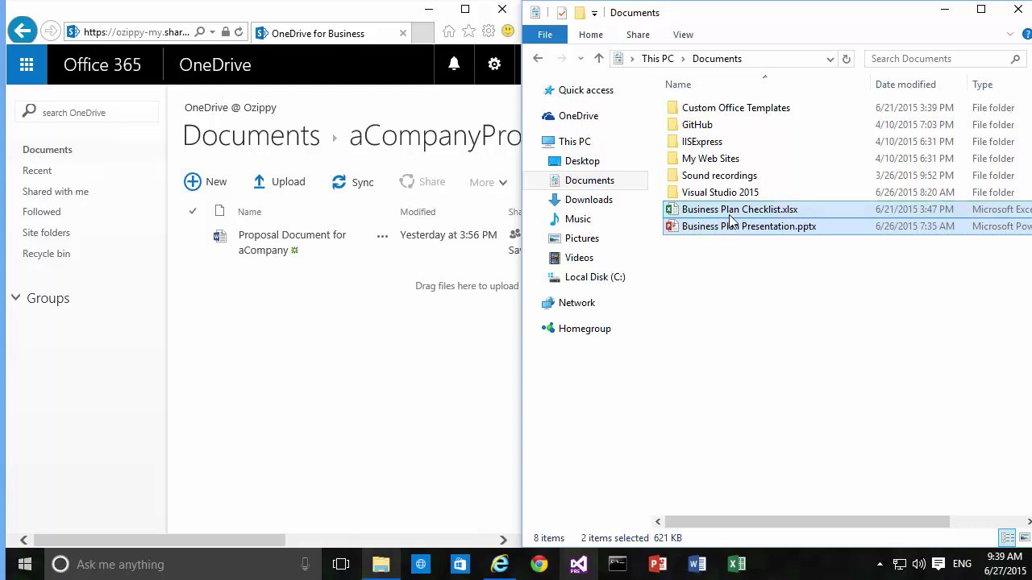
drag(728, 226, 344, 253)
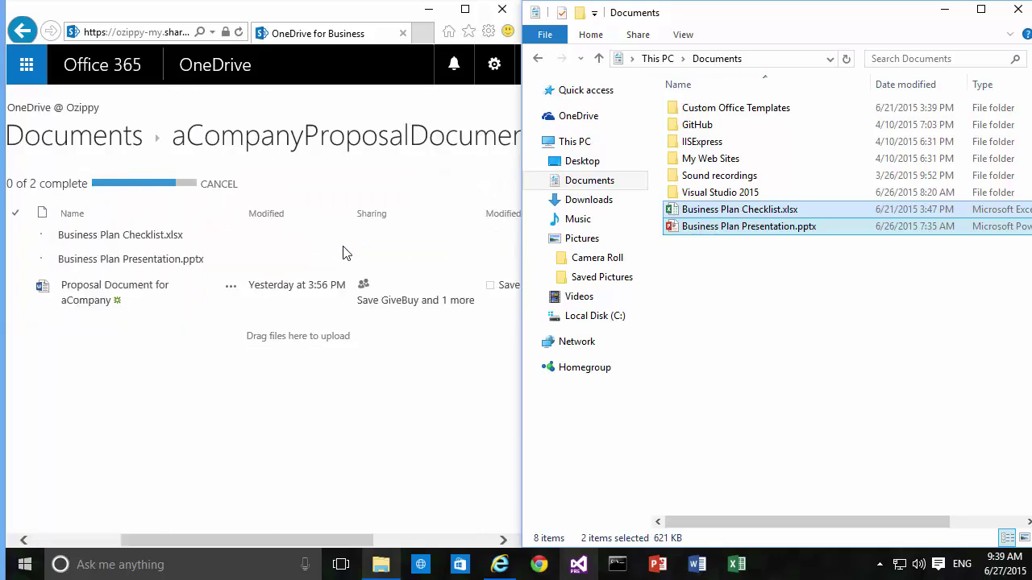
click(442, 240)
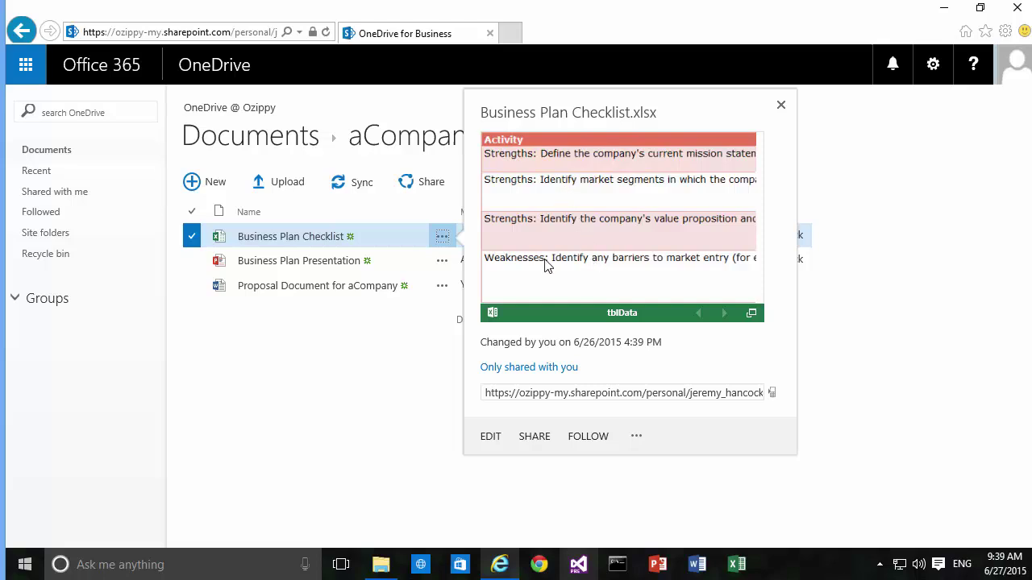
click(443, 286)
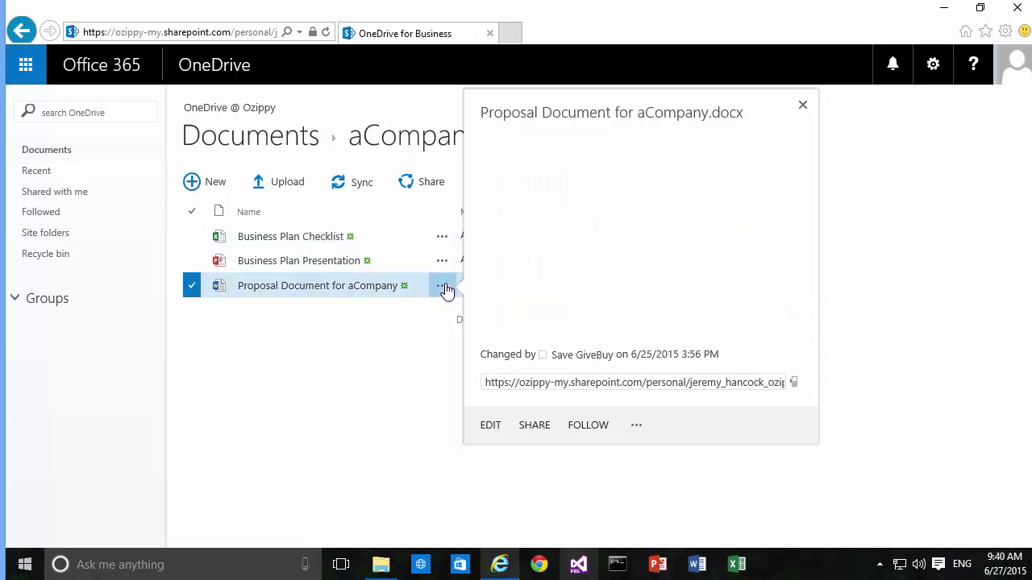